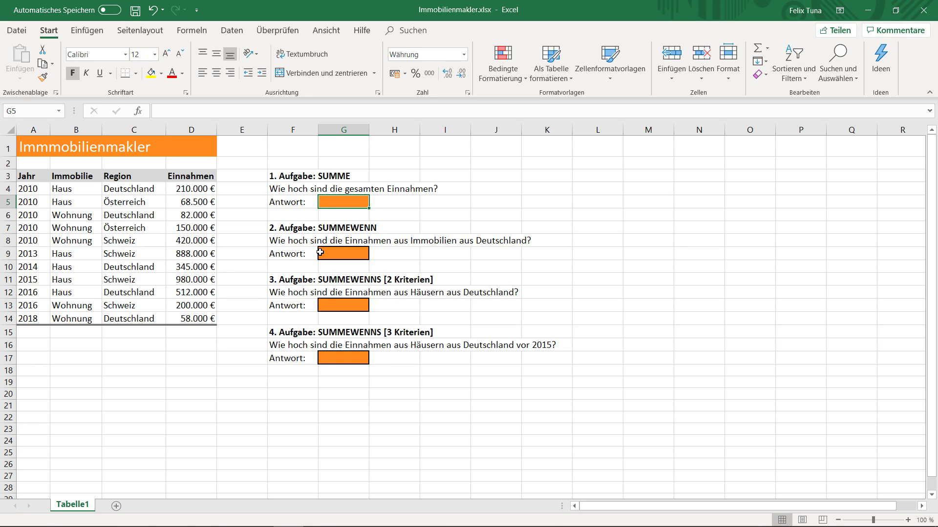
Step: Review the data: years 2010–2018, regions Deutschland, Österreich, Schweiz, and property types Haus and Wohnung
{"action": "left_click", "coordinate": [37, 191]}
{"action": "left_click", "coordinate": [41, 323]}
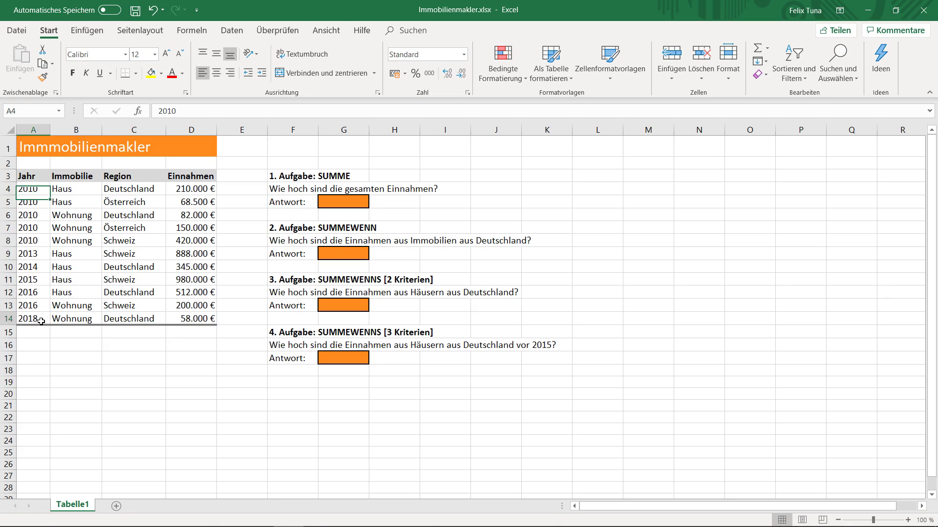
{"action": "left_click", "coordinate": [138, 192]}
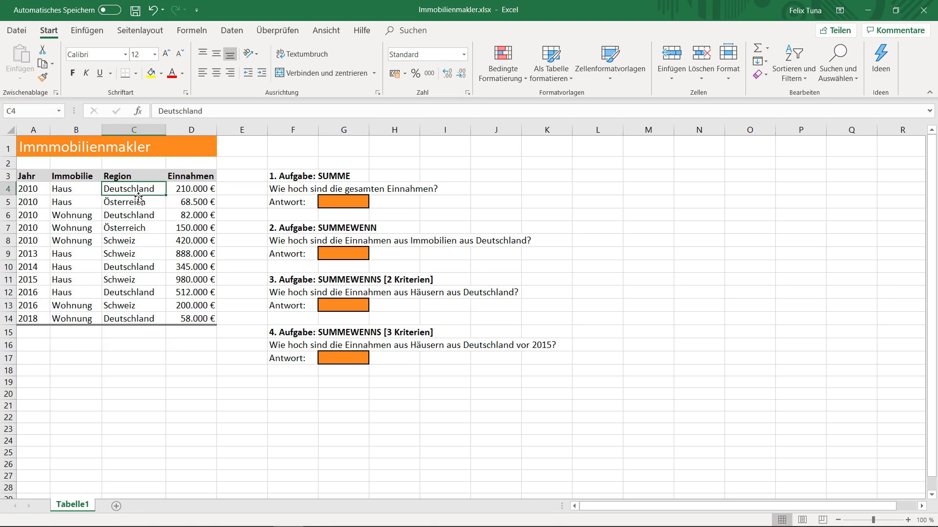
{"action": "left_click", "coordinate": [139, 200]}
{"action": "left_click", "coordinate": [138, 237]}
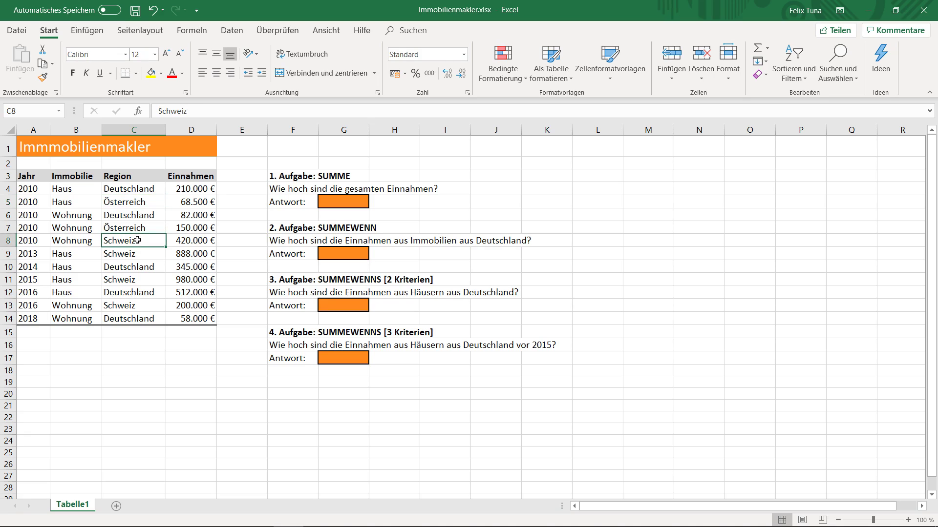
{"action": "left_click", "coordinate": [89, 203]}
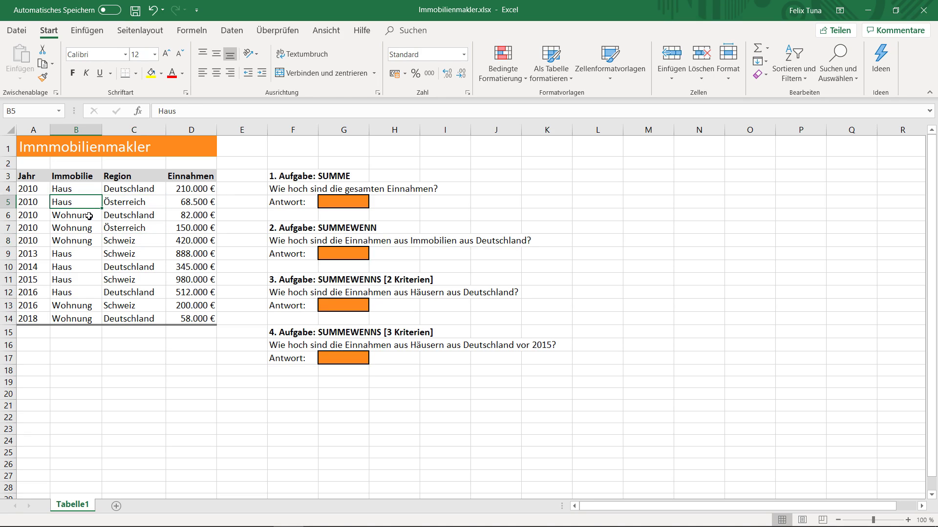
{"action": "left_click", "coordinate": [89, 216]}
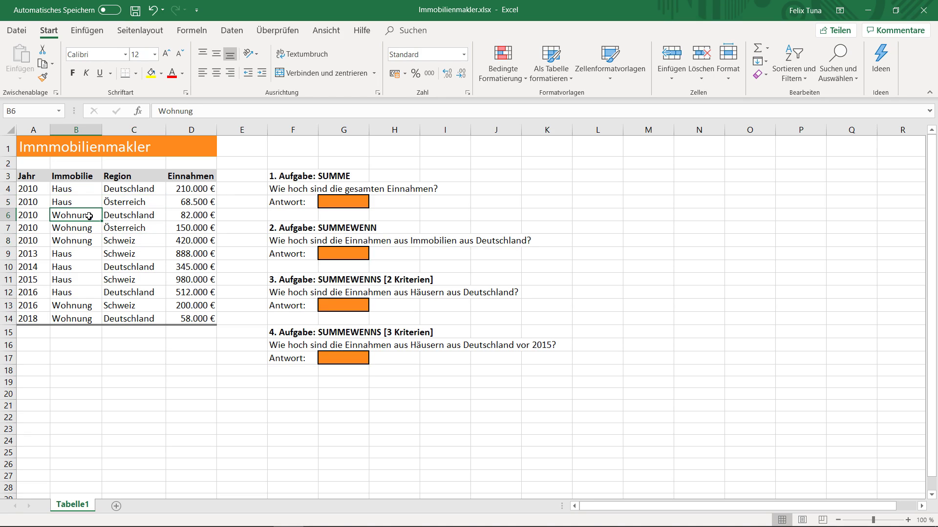
Step: Enter =SUMME(D4:D14) in G5 to total all Einnahmen, giving 3.913.500 €
{"action": "left_click", "coordinate": [339, 203]}
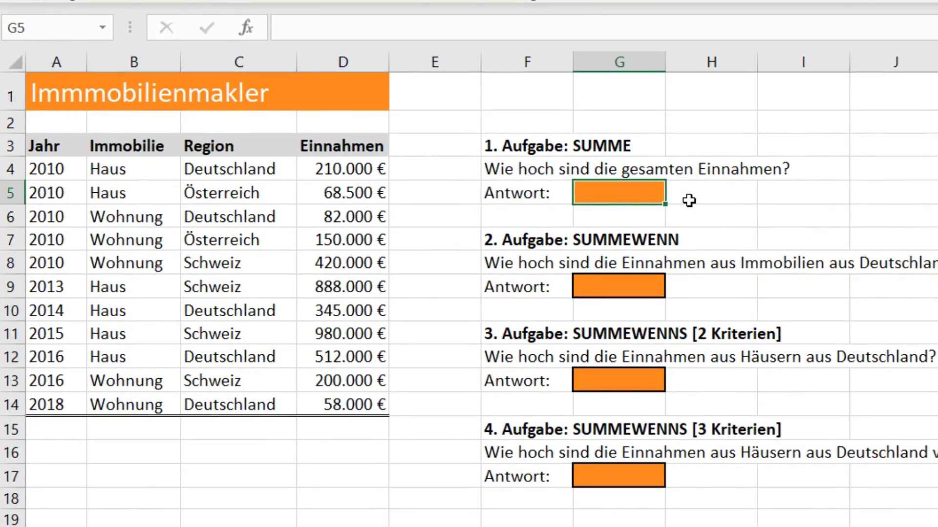
{"action": "type", "text": "=SUMM"}
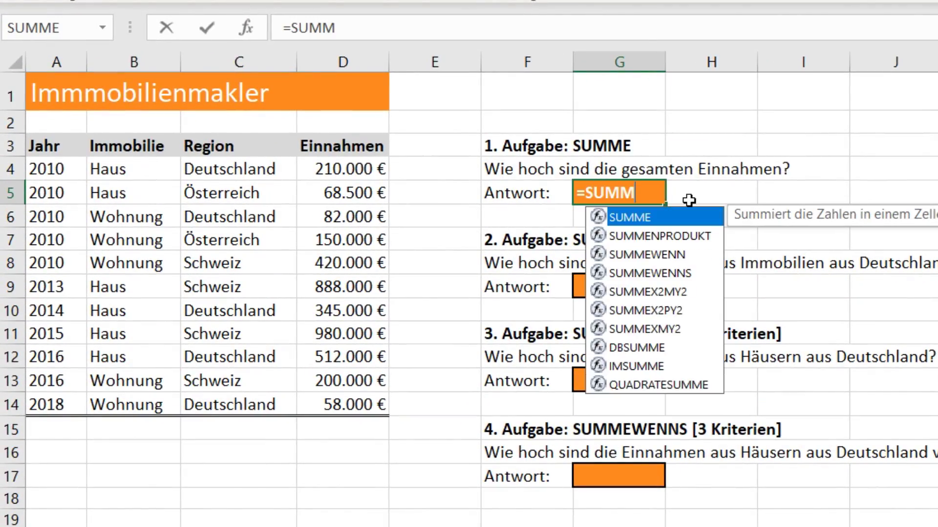
{"action": "type", "text": "E"}
{"action": "type", "text": "("}
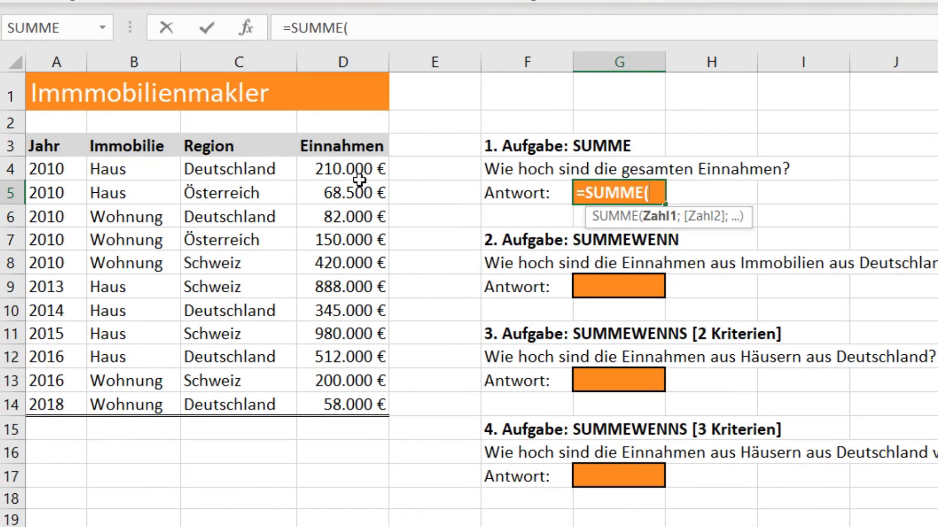
{"action": "left_click", "coordinate": [349, 168]}
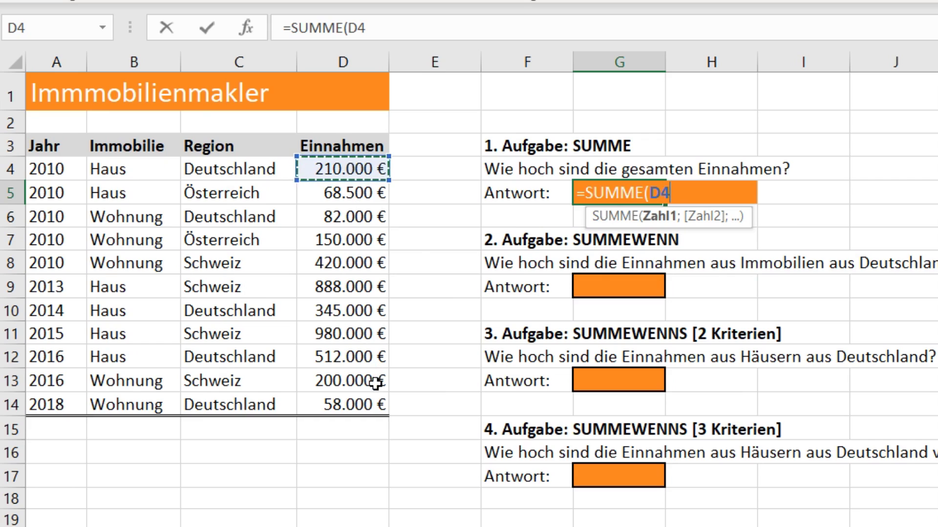
{"action": "left_click", "coordinate": [374, 401], "text": "shift"}
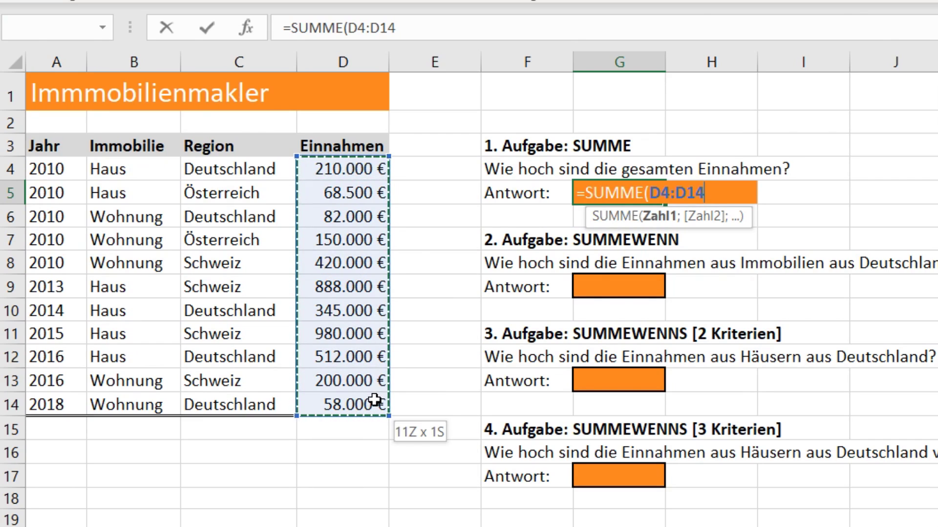
{"action": "type", "text": ")"}
{"action": "key", "text": "Return"}
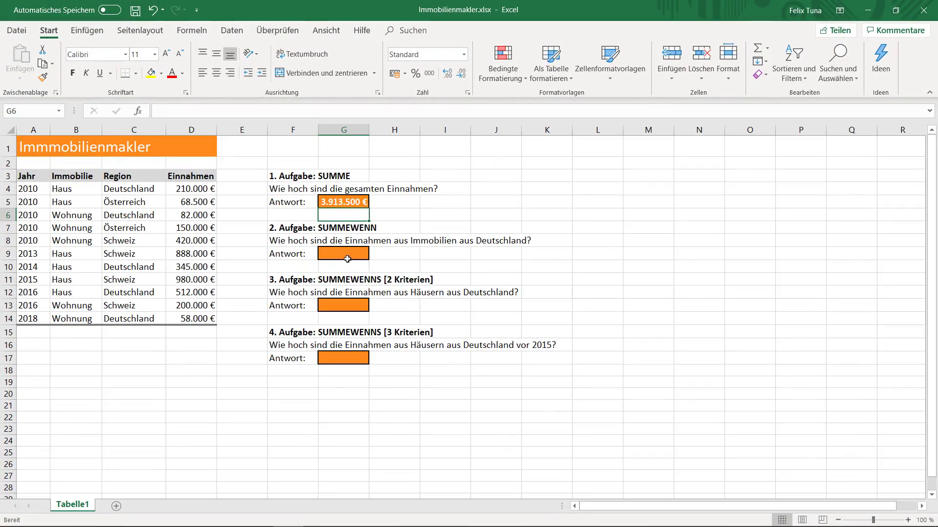
{"action": "left_click", "coordinate": [347, 257]}
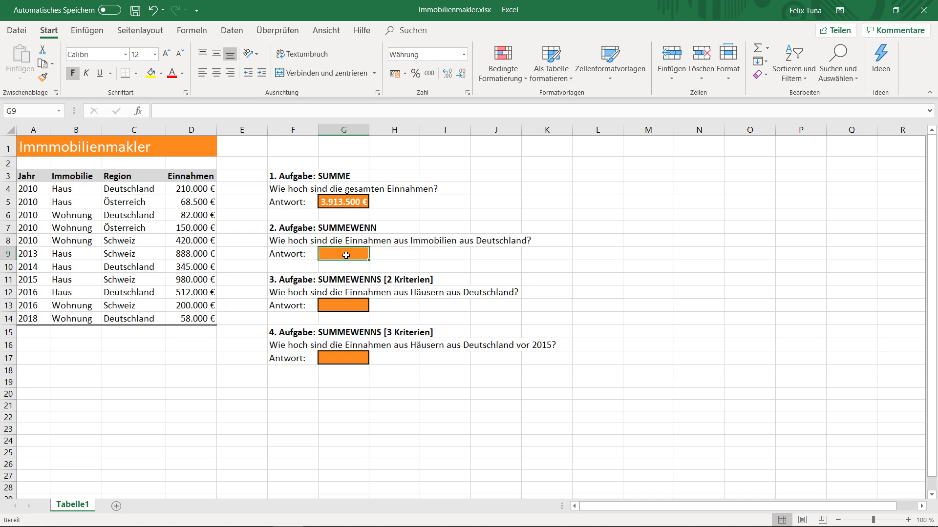
{"action": "double_click", "coordinate": [345, 256]}
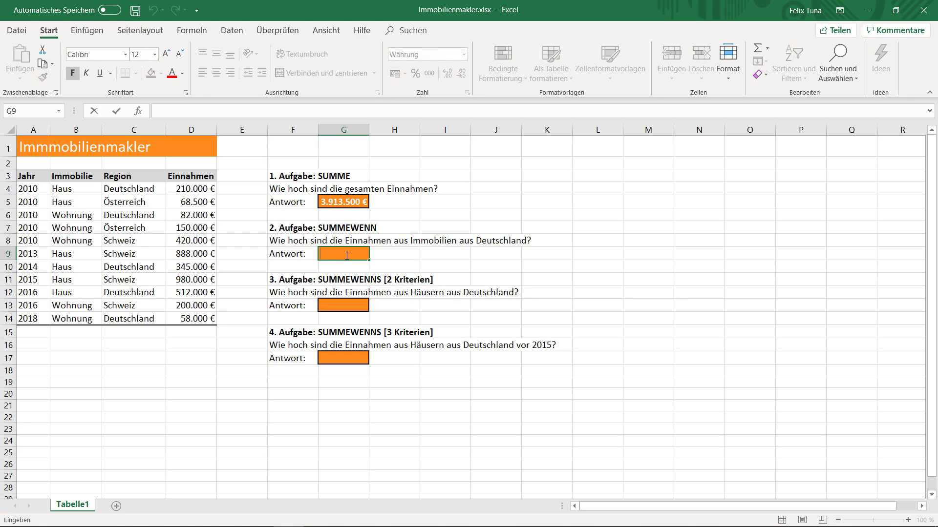
{"action": "key", "text": "Escape"}
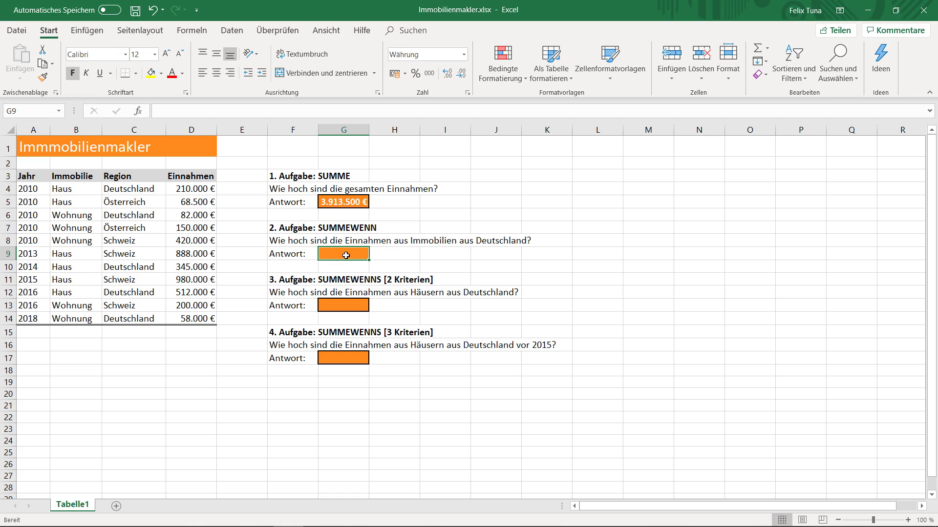
{"action": "left_click", "coordinate": [129, 127]}
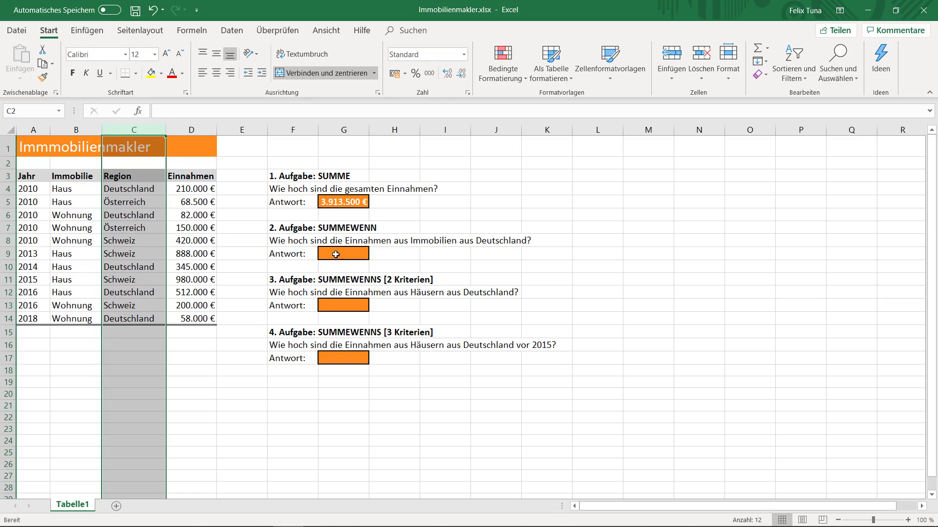
{"action": "double_click", "coordinate": [337, 254]}
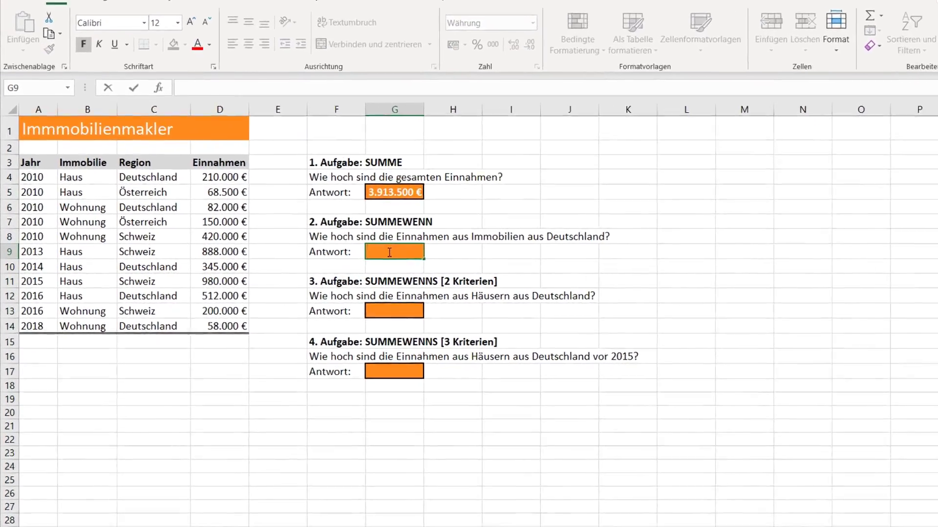
Step: Enter =SUMMEWENN(C4:C14;"Deutschland";D4:D14) in G9, returning 1.207.000 €
{"action": "type", "text": "=SUMMEWE"}
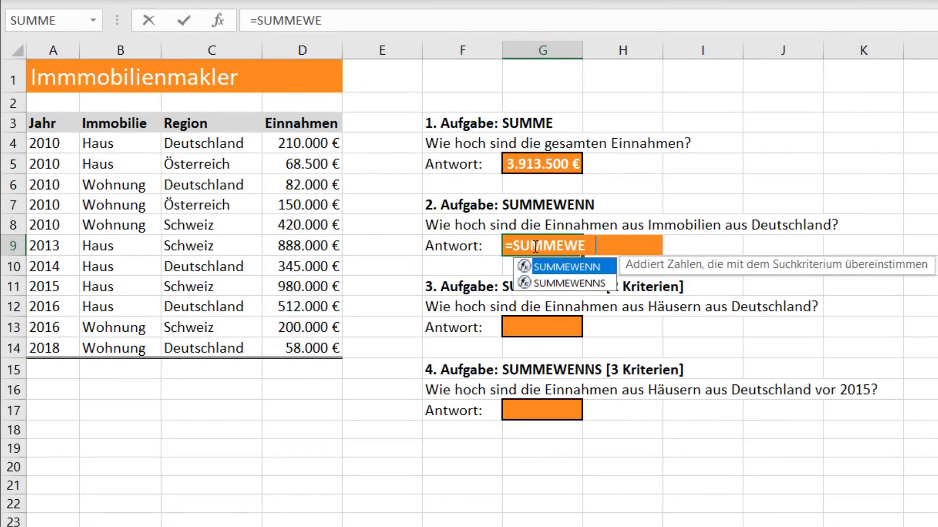
{"action": "type", "text": "NN("}
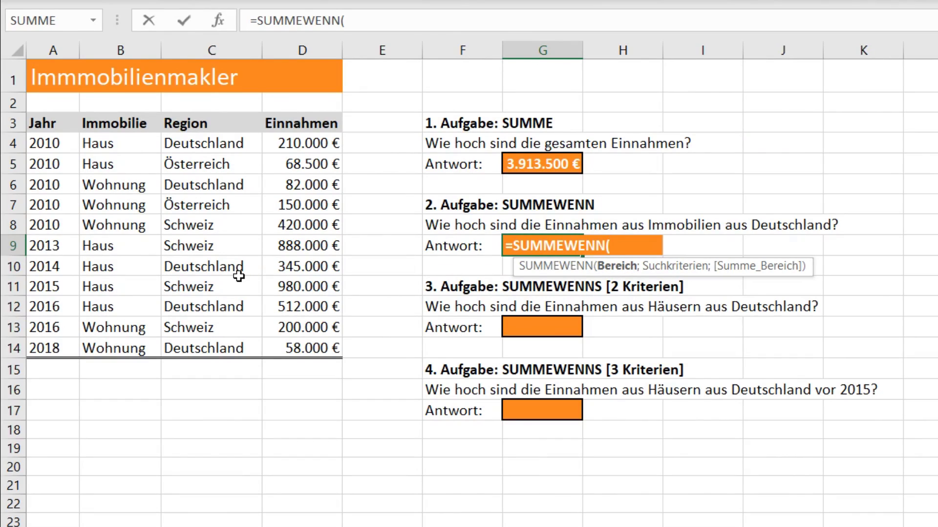
{"action": "left_click", "coordinate": [226, 146]}
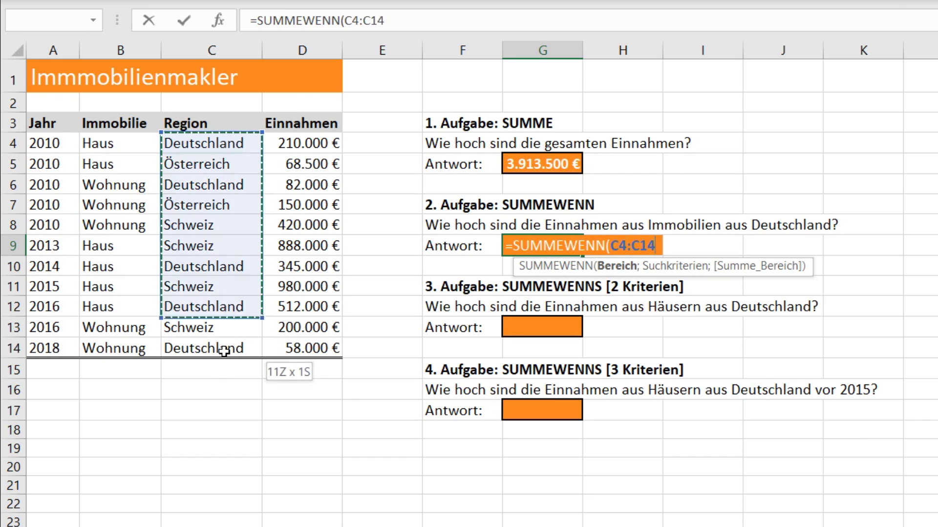
{"action": "left_click_drag", "start_coordinate": [220, 372], "coordinate": [223, 351]}
{"action": "type", "text": ";"}
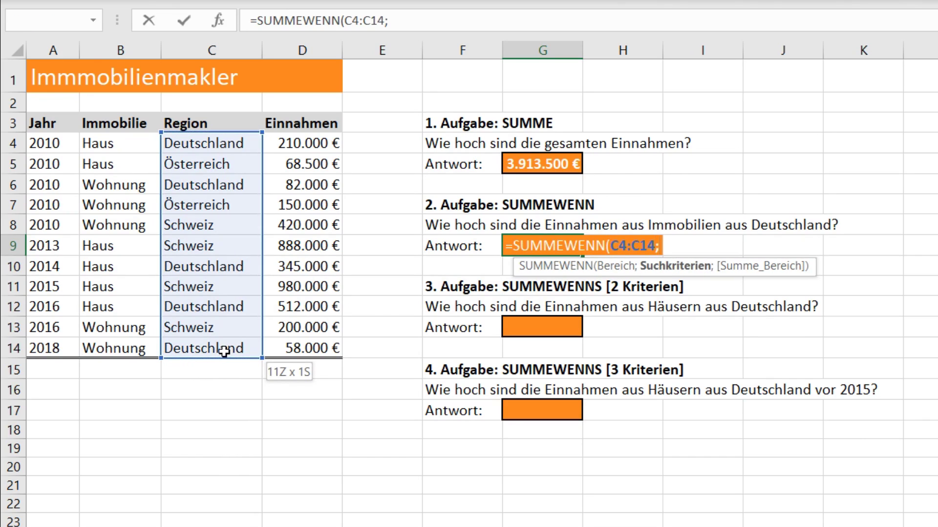
{"action": "type", "text": "\"D"}
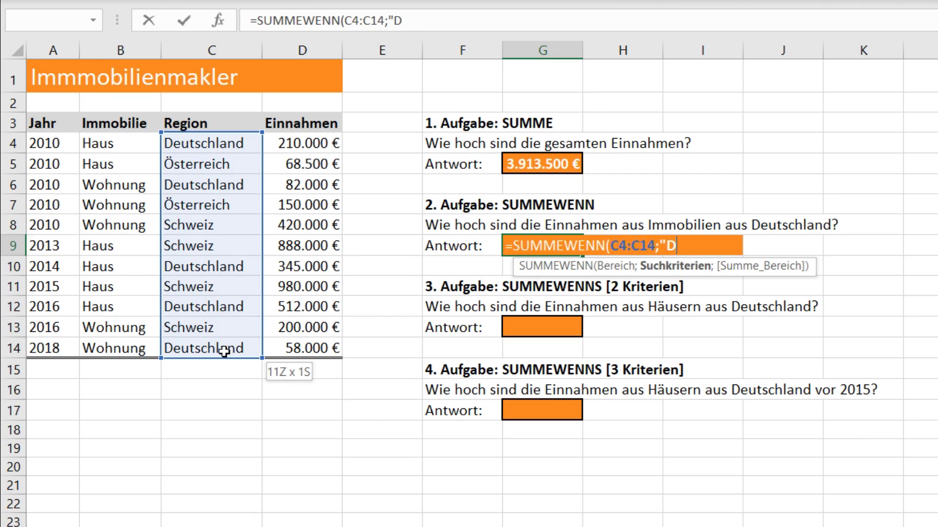
{"action": "type", "text": "eutschland\""}
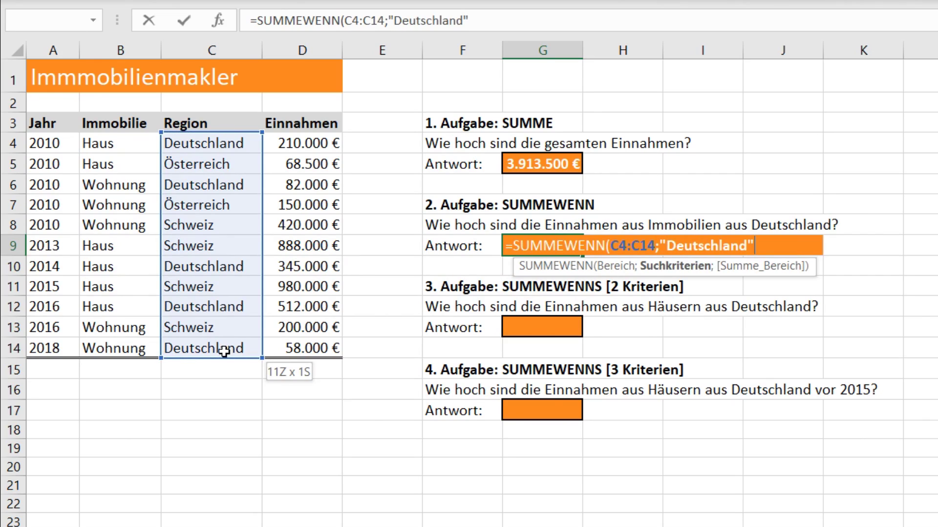
{"action": "type", "text": ";"}
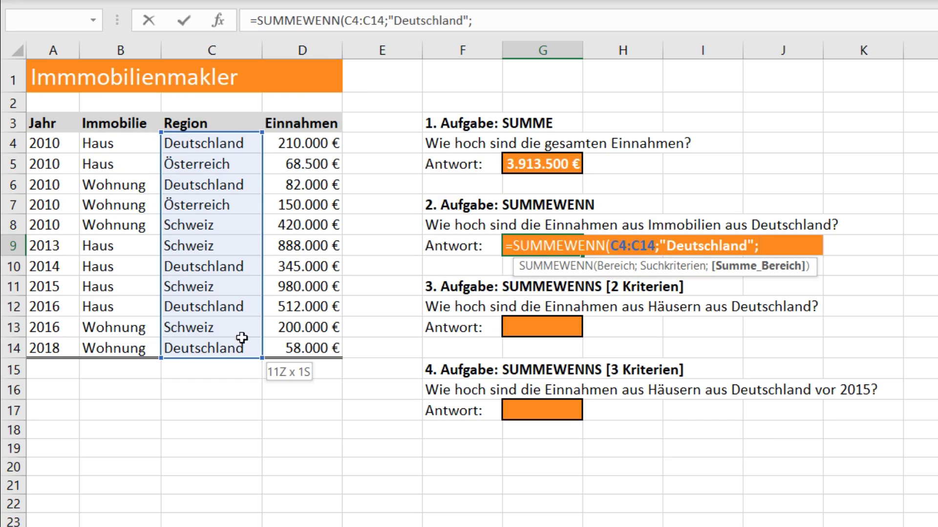
{"action": "left_click", "coordinate": [315, 143]}
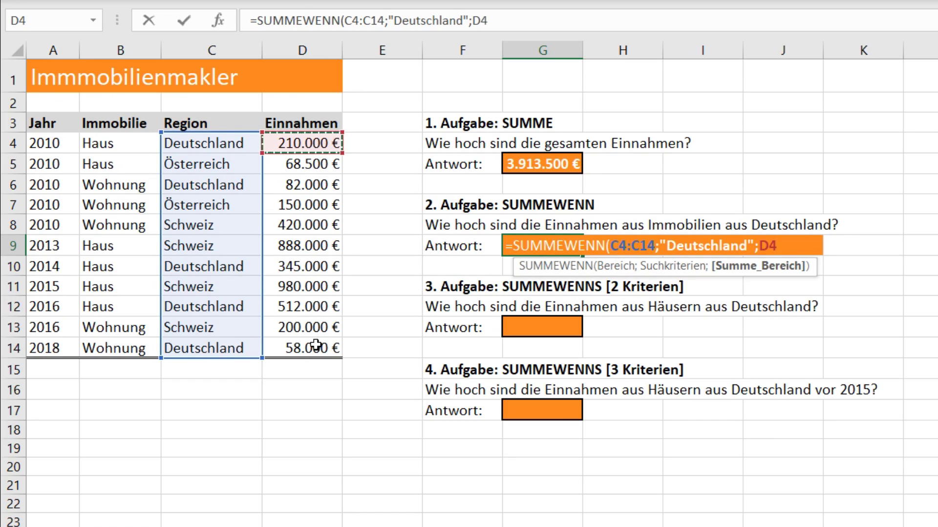
{"action": "left_click_drag", "start_coordinate": [320, 306], "coordinate": [316, 345]}
{"action": "key", "text": "Return"}
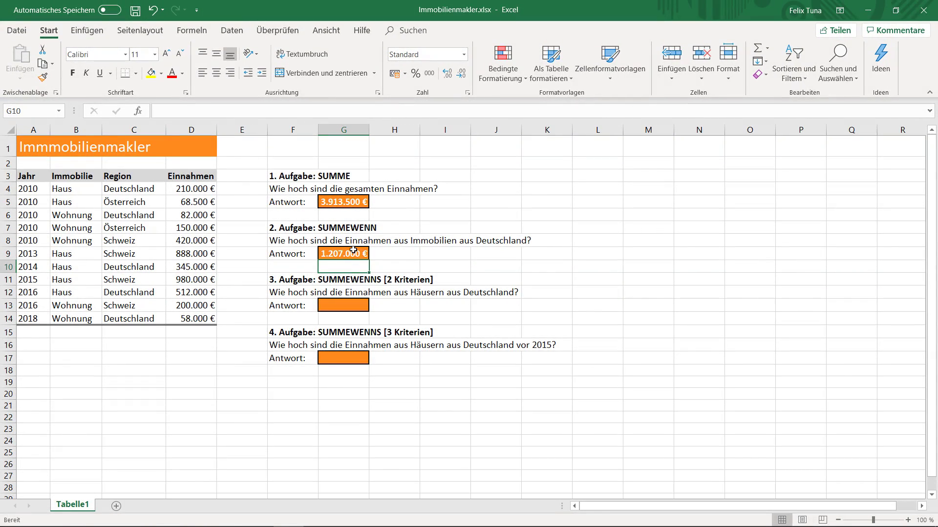
Step: Review the Immobilie and Region columns, including Haus in B4 and Deutschland in C4, then select G13
{"action": "left_click", "coordinate": [350, 307]}
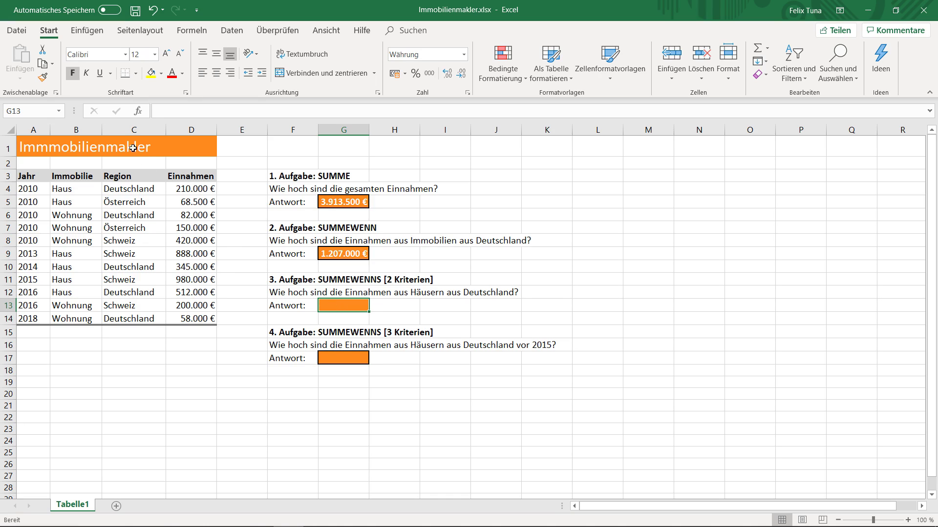
{"action": "left_click", "coordinate": [74, 126]}
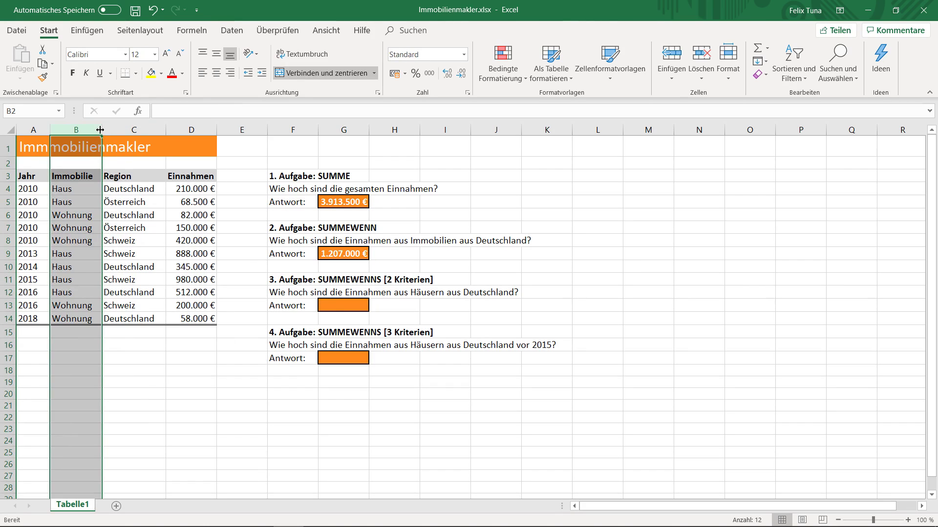
{"action": "left_click", "coordinate": [121, 128]}
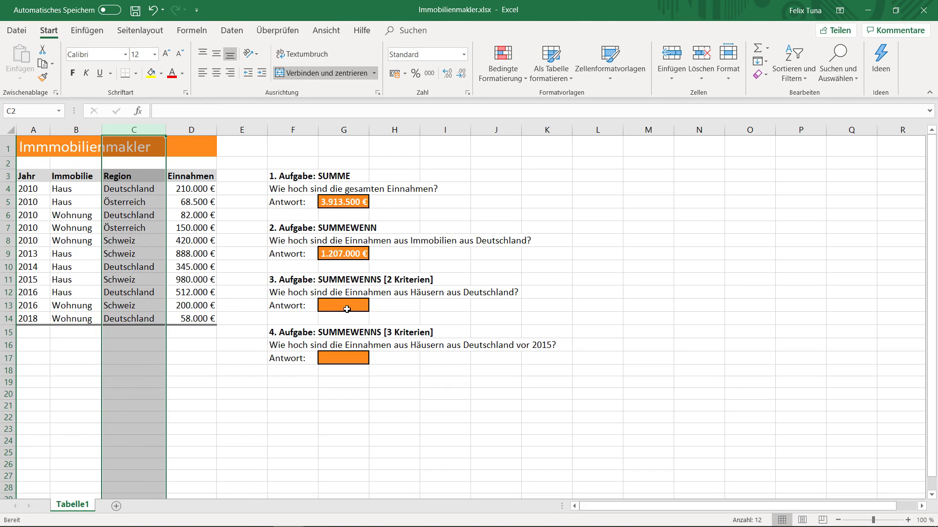
{"action": "double_click", "coordinate": [69, 190]}
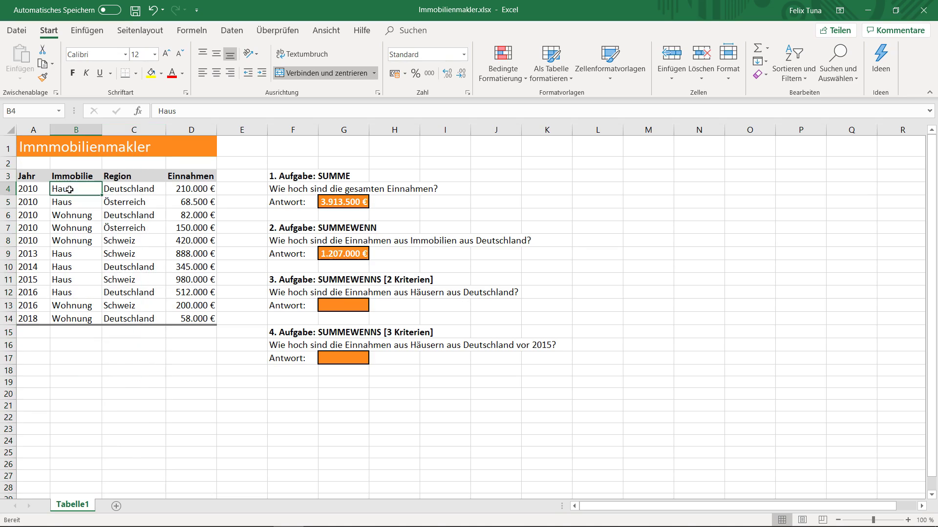
{"action": "key", "text": "Escape"}
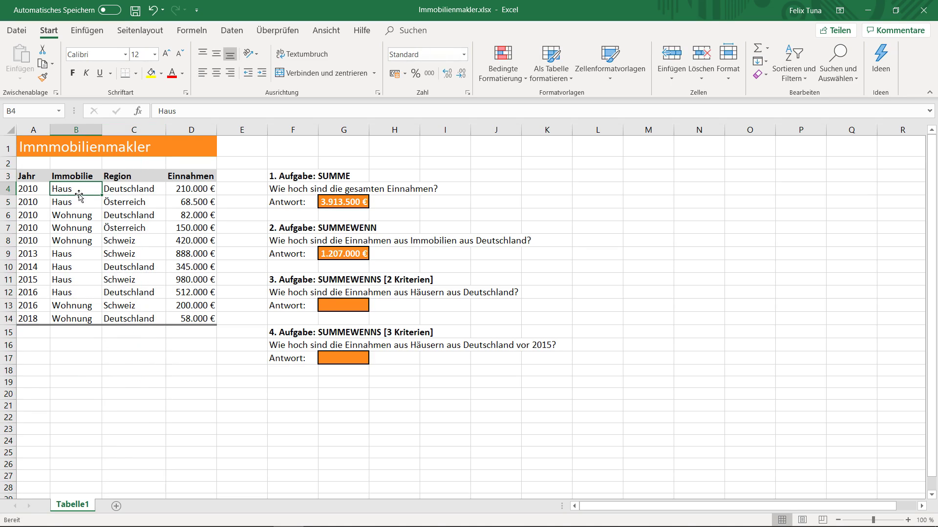
{"action": "left_click", "coordinate": [156, 190]}
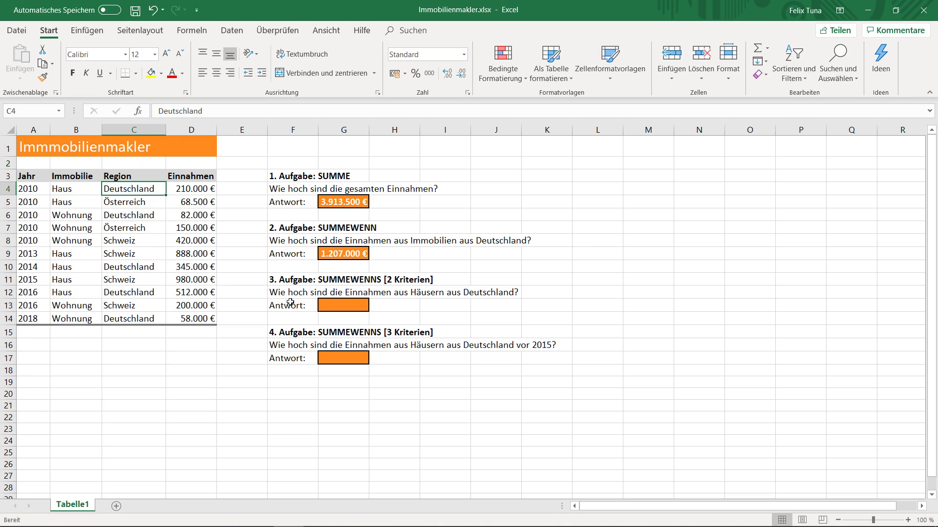
{"action": "left_click", "coordinate": [347, 303]}
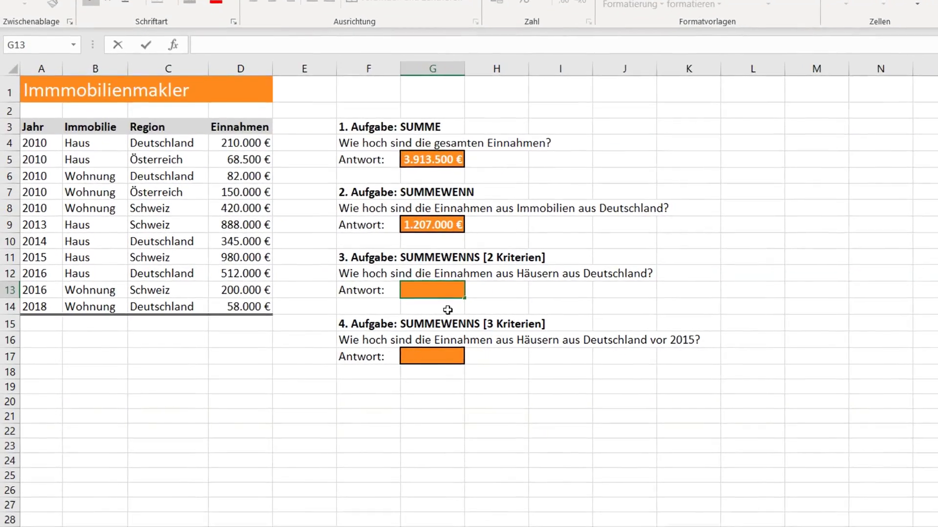
Step: Start a SUMMEWENNS formula in G13 with the sum range D4:D14
{"action": "type", "text": "=S"}
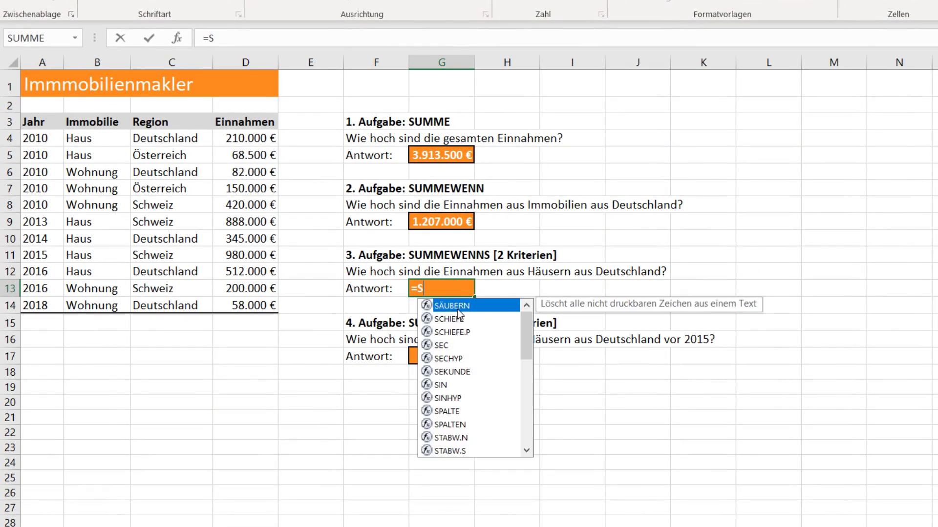
{"action": "type", "text": "UMMEWENS"}
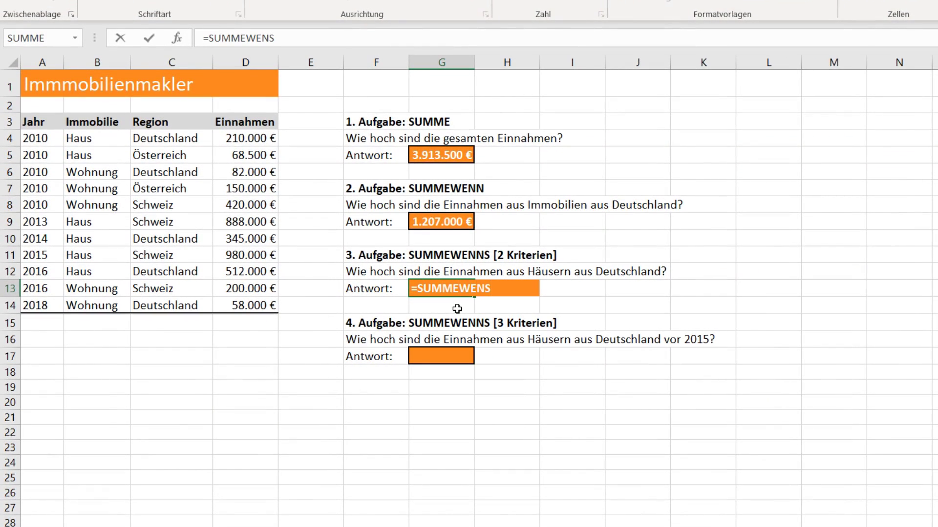
{"action": "key", "text": "BackSpace"}
{"action": "type", "text": "NS("}
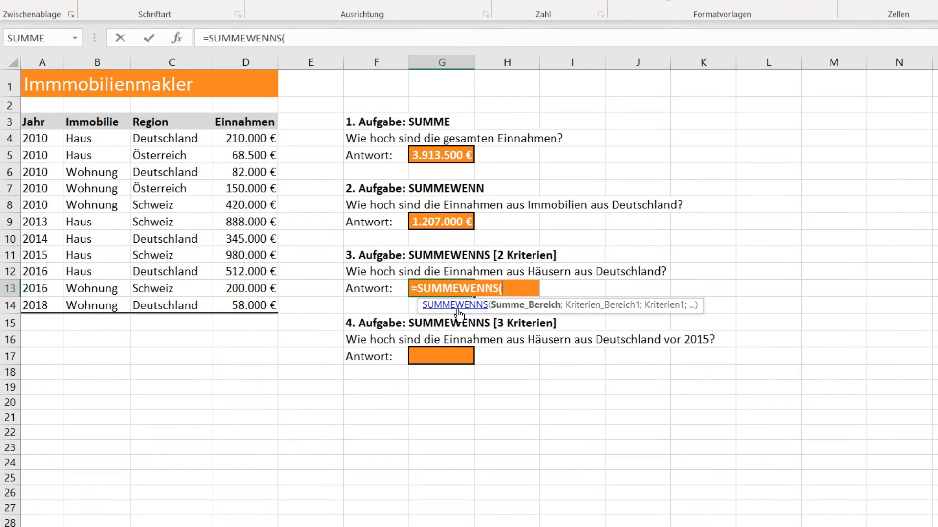
{"action": "left_click", "coordinate": [246, 136]}
{"action": "left_click_drag", "start_coordinate": [254, 318], "coordinate": [253, 307]}
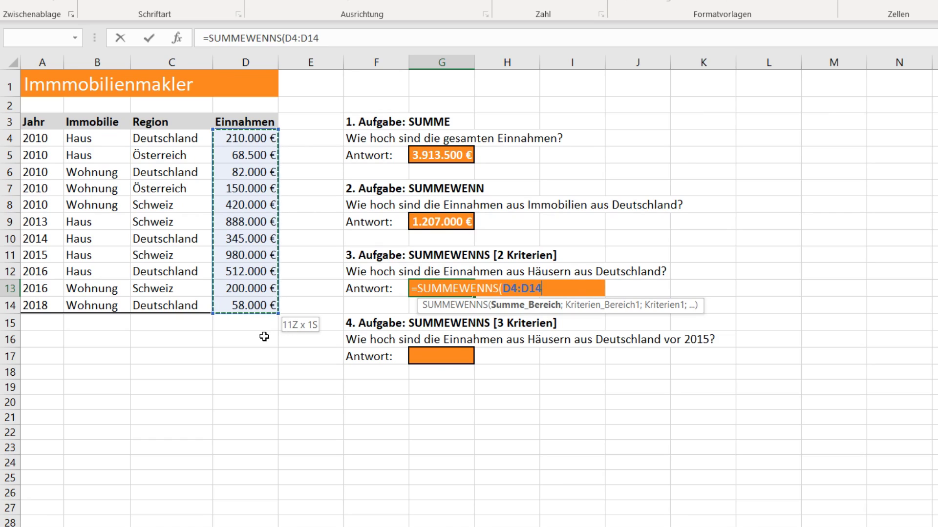
{"action": "type", "text": ";"}
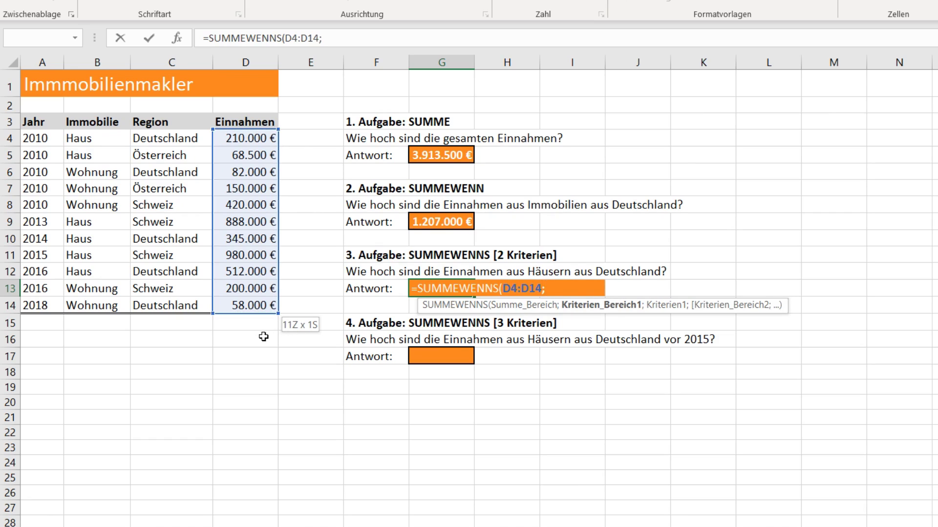
Step: Add criteria B4:B14 "Haus" and C4:C14 "Deutschland" and commit, returning 1.067.000 €
{"action": "left_click", "coordinate": [117, 135]}
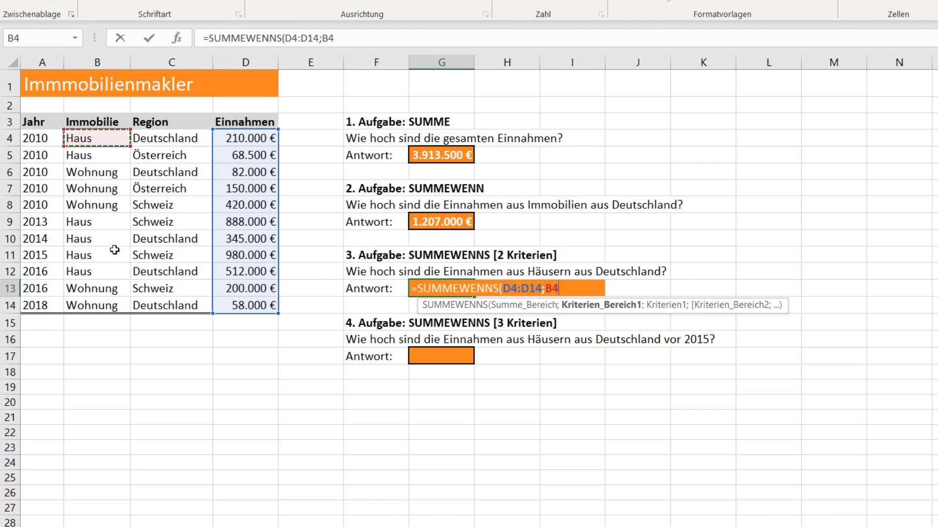
{"action": "left_click", "coordinate": [114, 309], "text": "shift"}
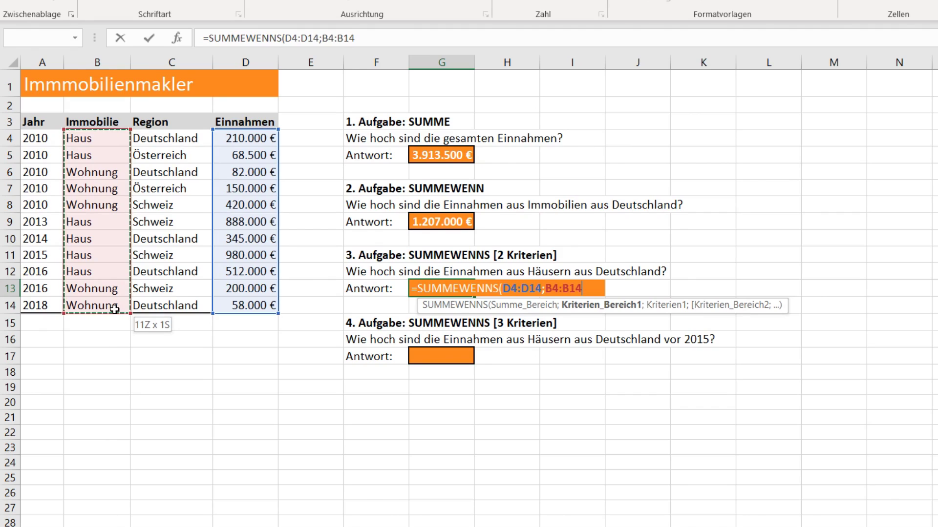
{"action": "type", "text": ";\"H"}
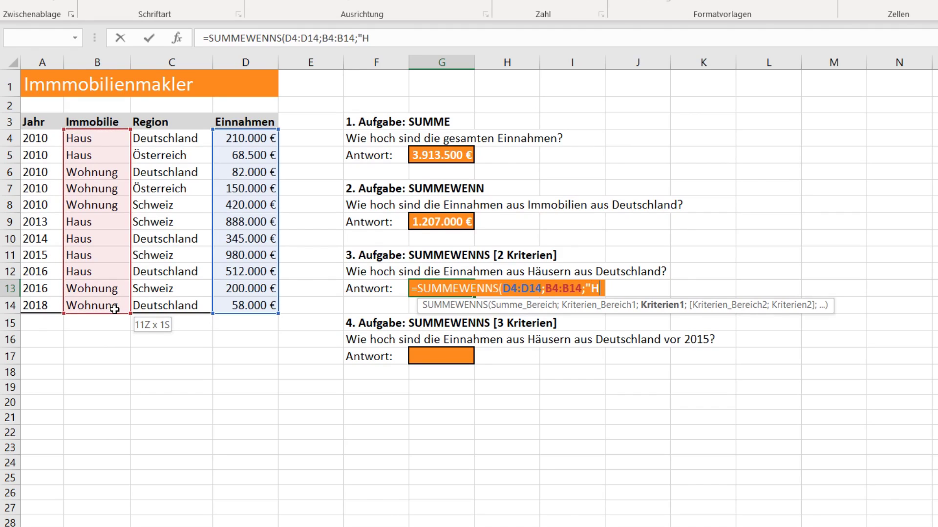
{"action": "type", "text": "aus"}
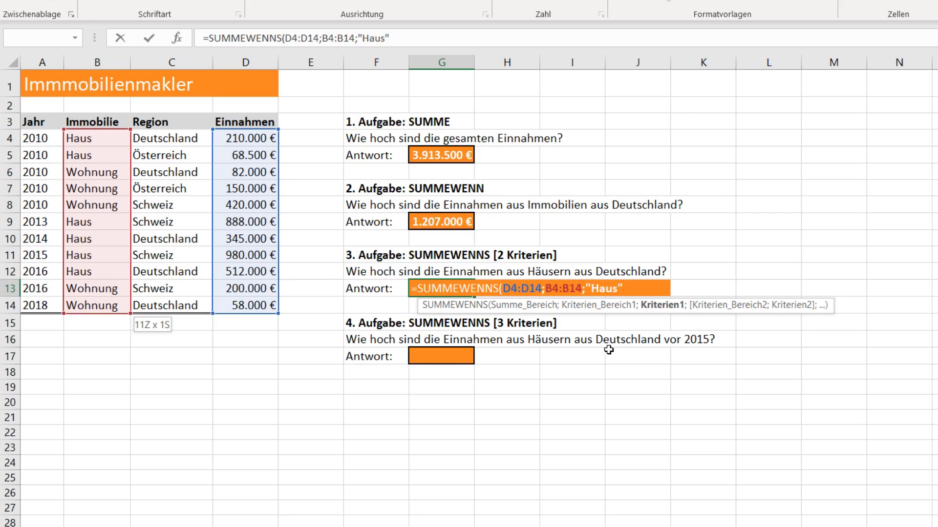
{"action": "type", "text": ";"}
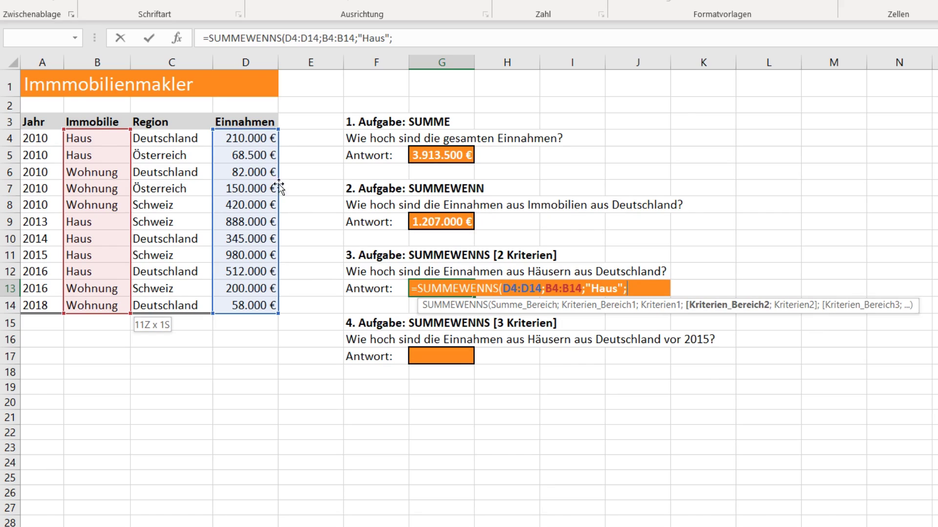
{"action": "left_click", "coordinate": [185, 134]}
{"action": "left_click_drag", "start_coordinate": [184, 134], "coordinate": [177, 307]}
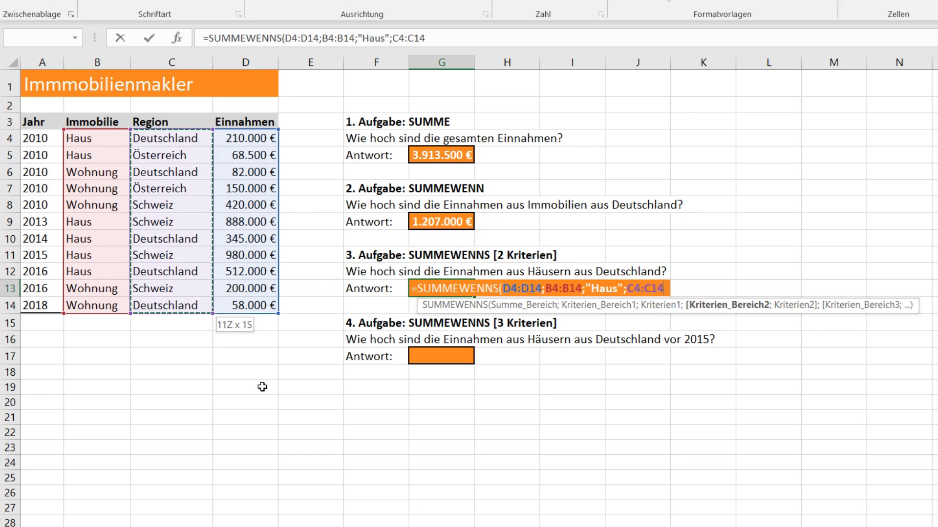
{"action": "type", "text": ";"}
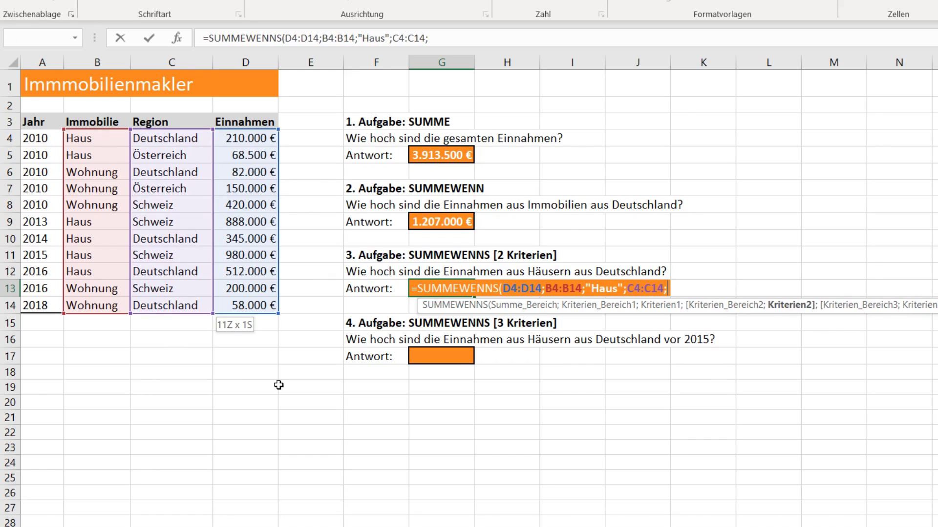
{"action": "type", "text": "\"Deutsc"}
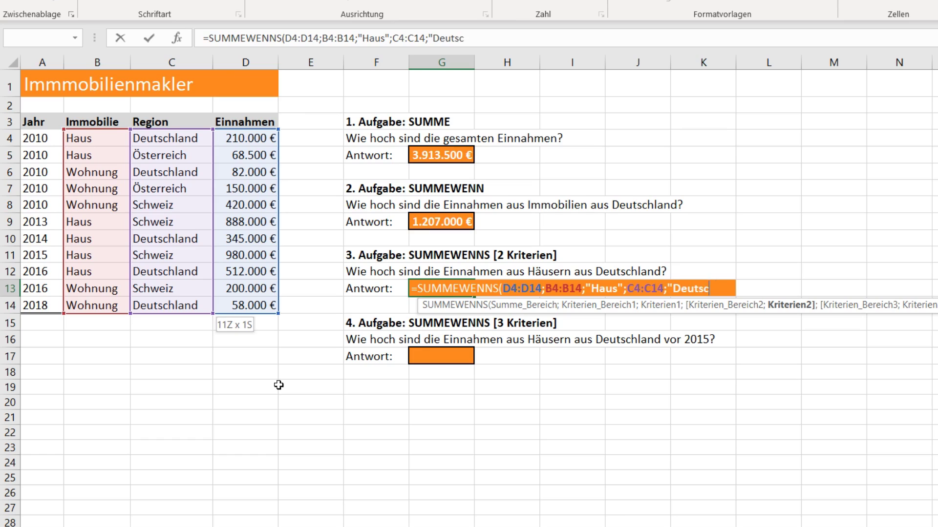
{"action": "type", "text": "hland"}
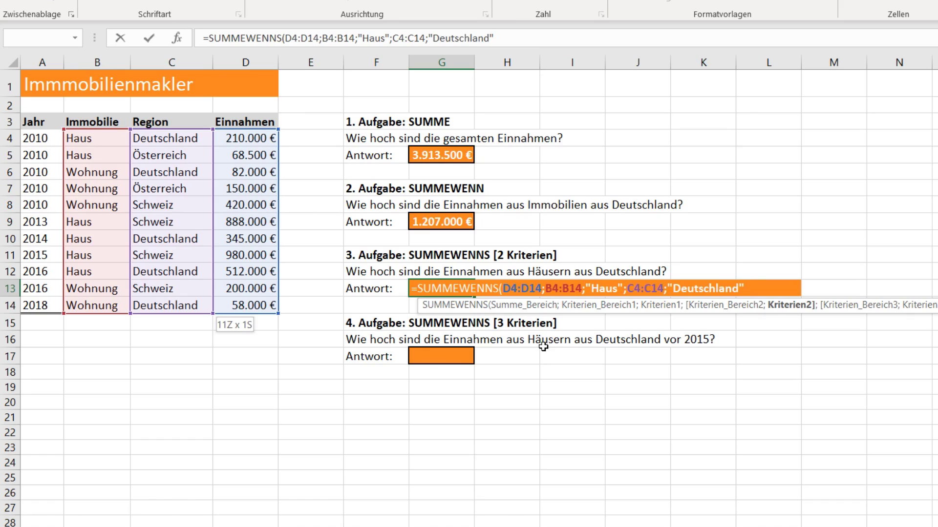
{"action": "key", "text": "Return"}
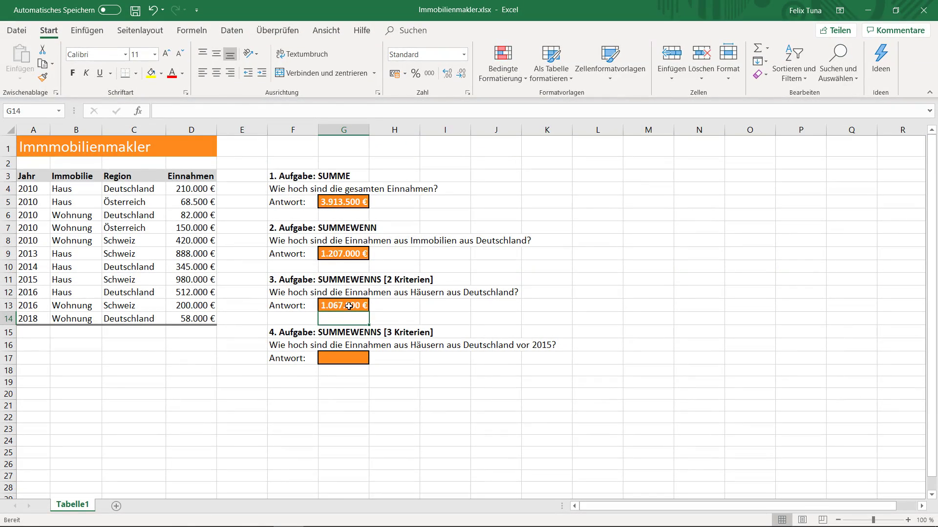
Step: Check G13's formula and the Deutschland entries in C6 and C14, then open G17 for editing
{"action": "key", "text": "Up"}
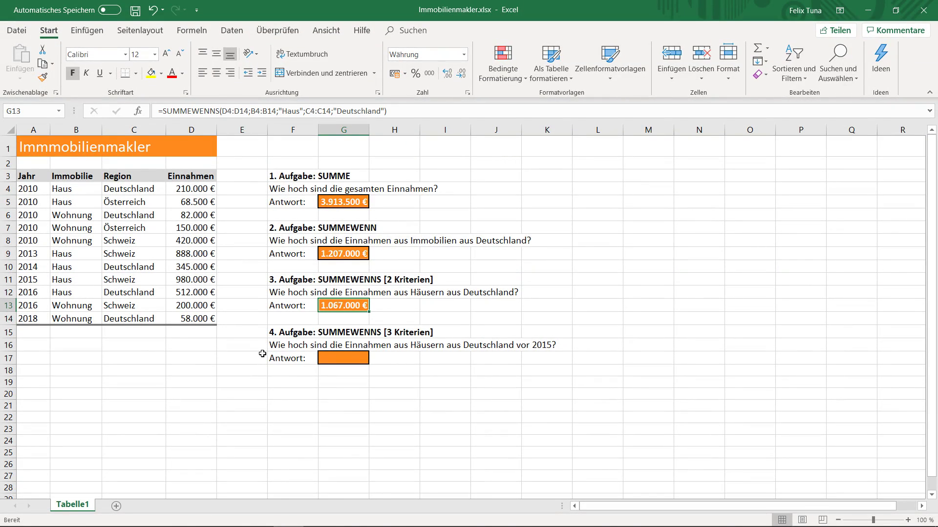
{"action": "left_click", "coordinate": [113, 321]}
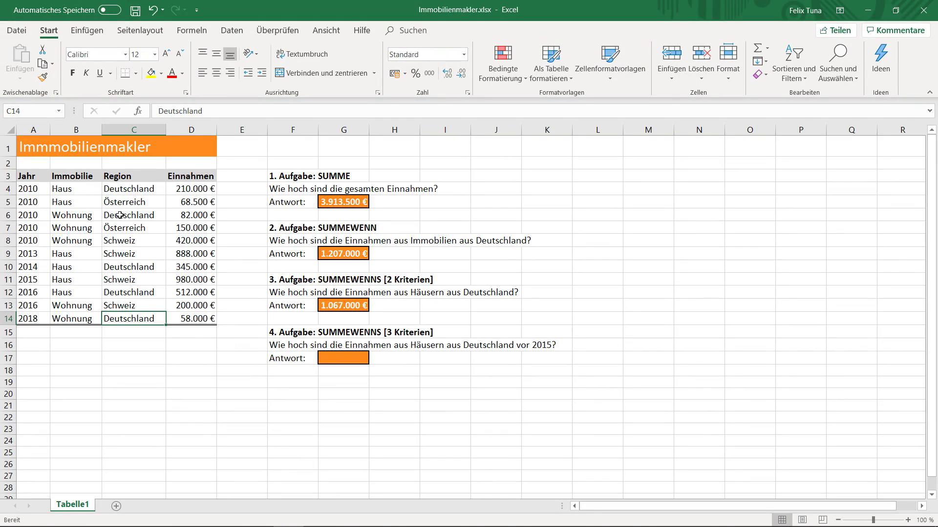
{"action": "left_click", "coordinate": [119, 215]}
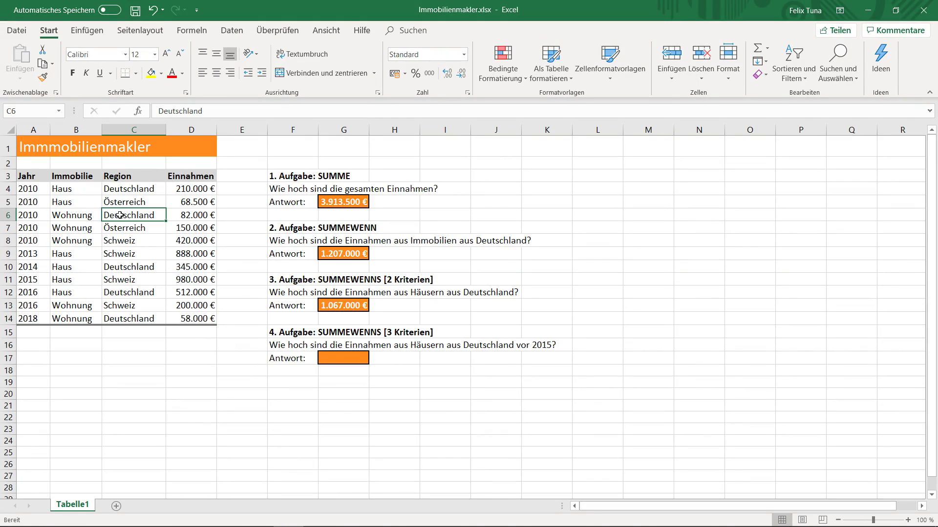
{"action": "left_click", "coordinate": [337, 358]}
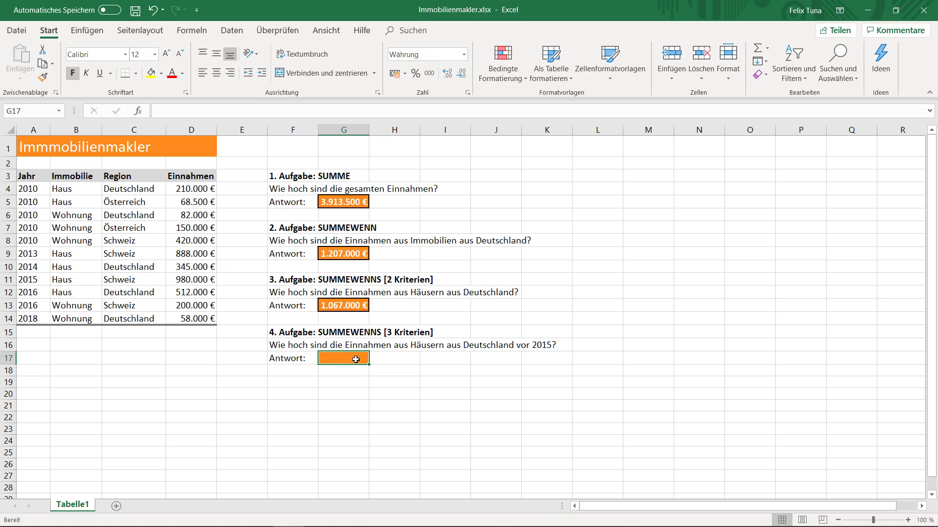
{"action": "double_click", "coordinate": [356, 359]}
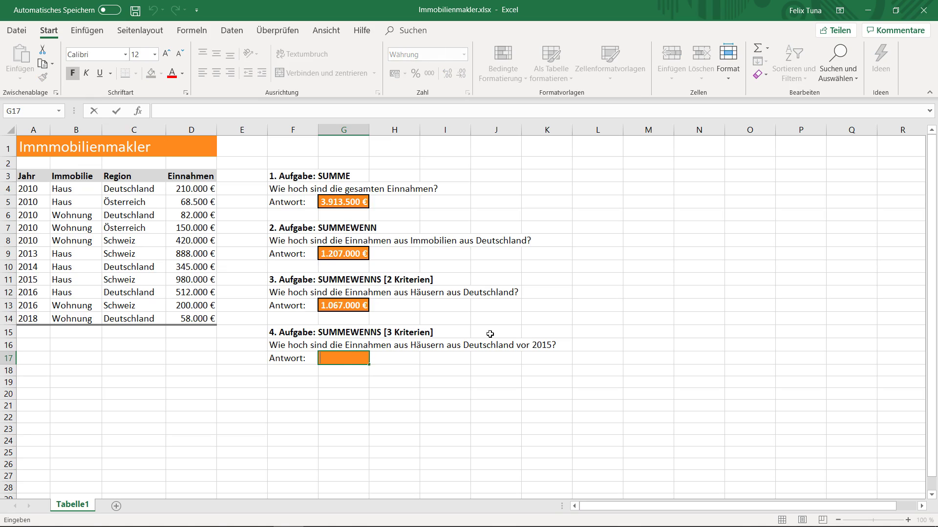
Step: Start =SUMMEWENNS in G17 summing D4:D14 with criterion B4:B14 "Haus"
{"action": "type", "text": "="}
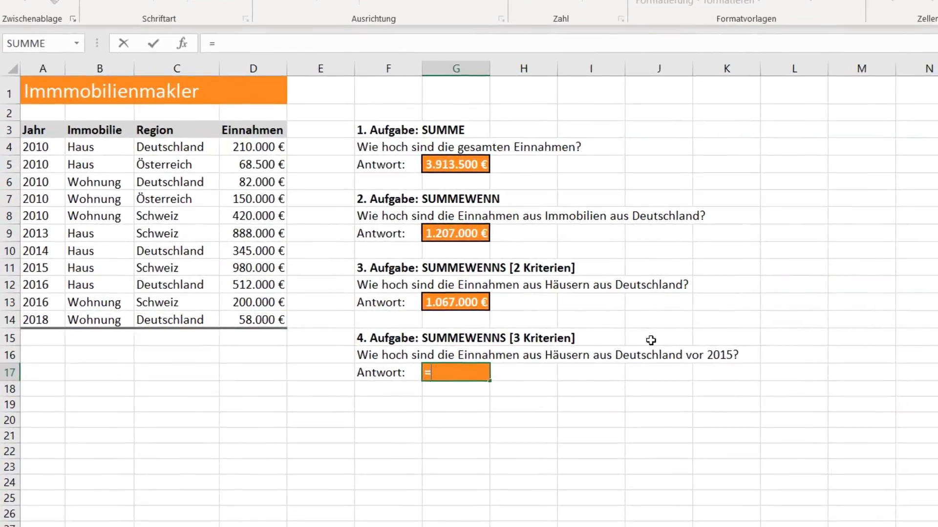
{"action": "type", "text": "SUM"}
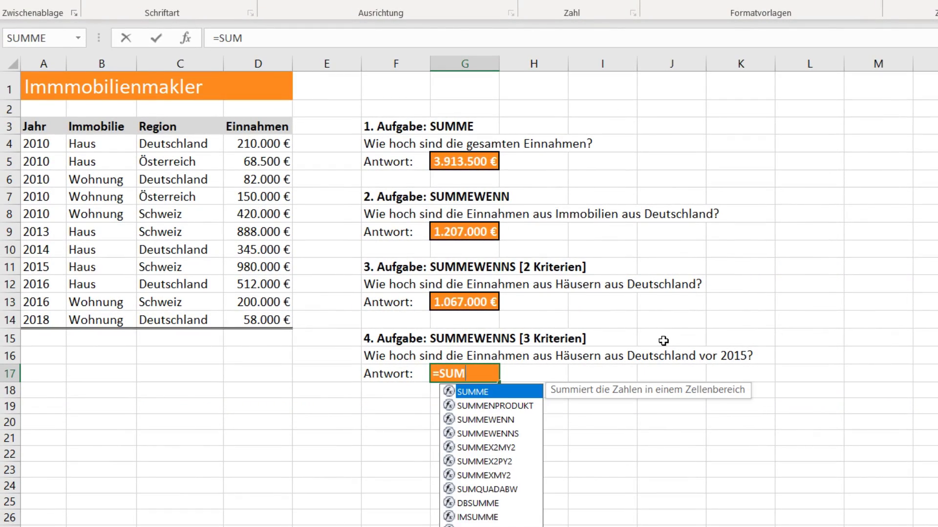
{"action": "type", "text": "MEWENNS"}
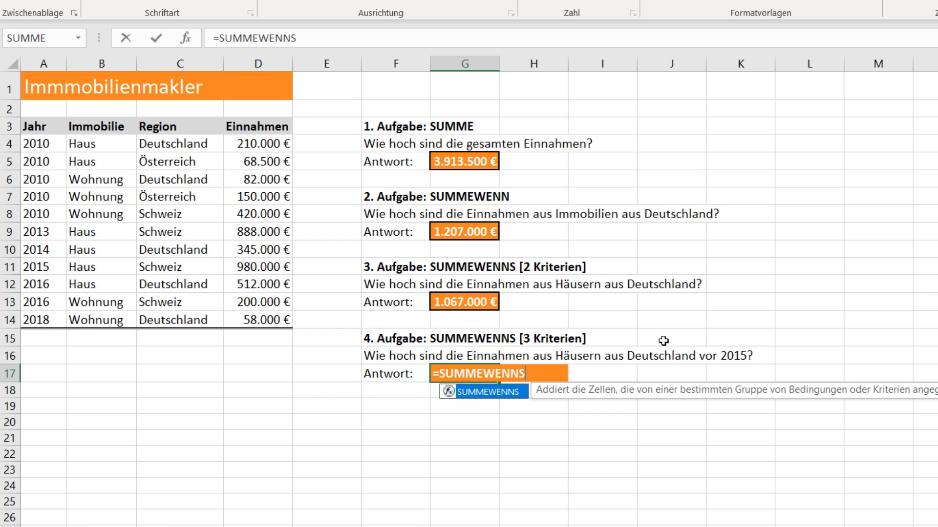
{"action": "type", "text": "("}
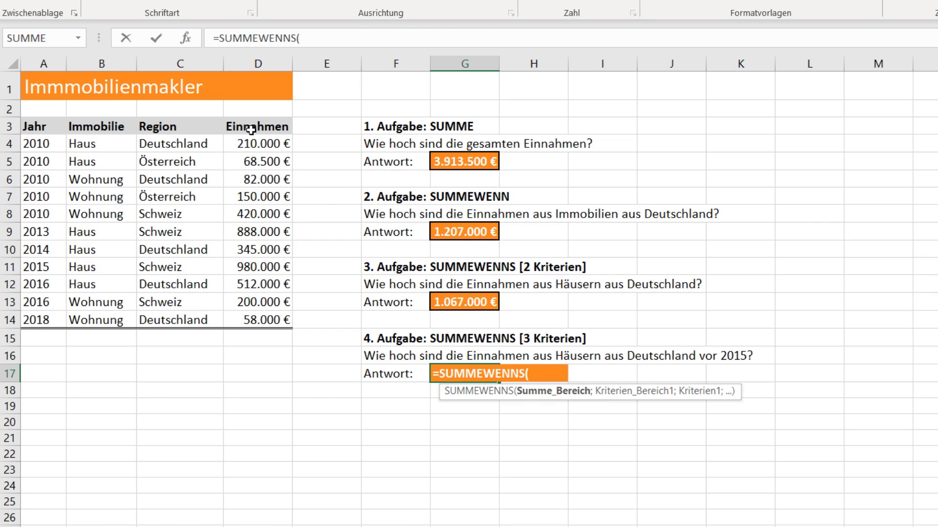
{"action": "left_click", "coordinate": [253, 143]}
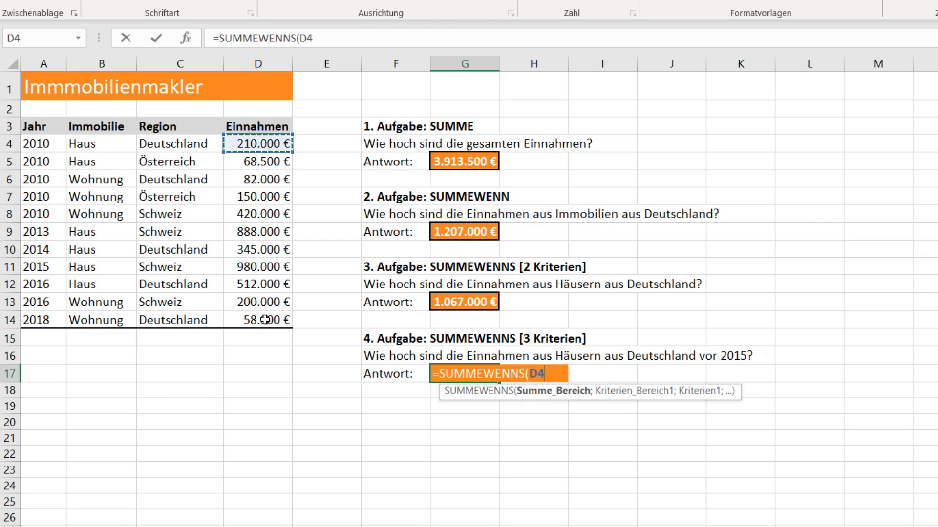
{"action": "left_click_drag", "start_coordinate": [253, 143], "coordinate": [265, 320]}
{"action": "type", "text": ";"}
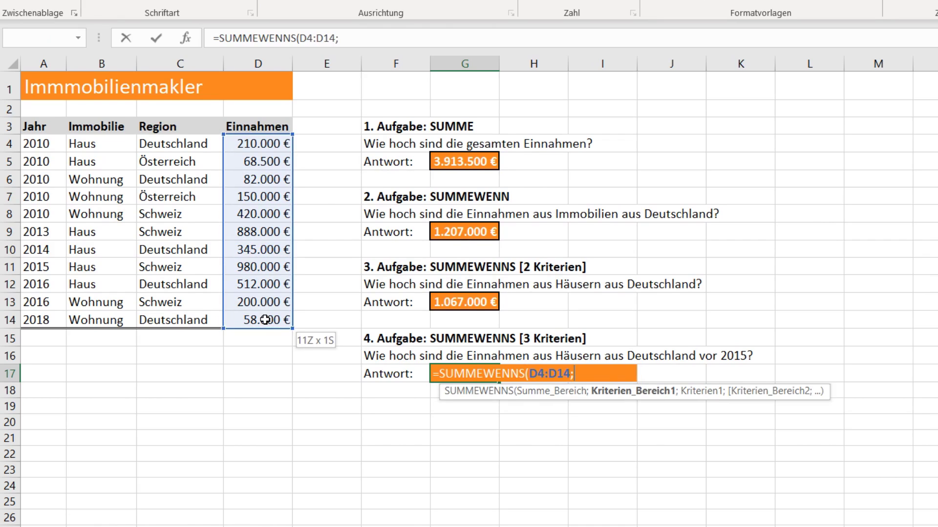
{"action": "left_click", "coordinate": [93, 146]}
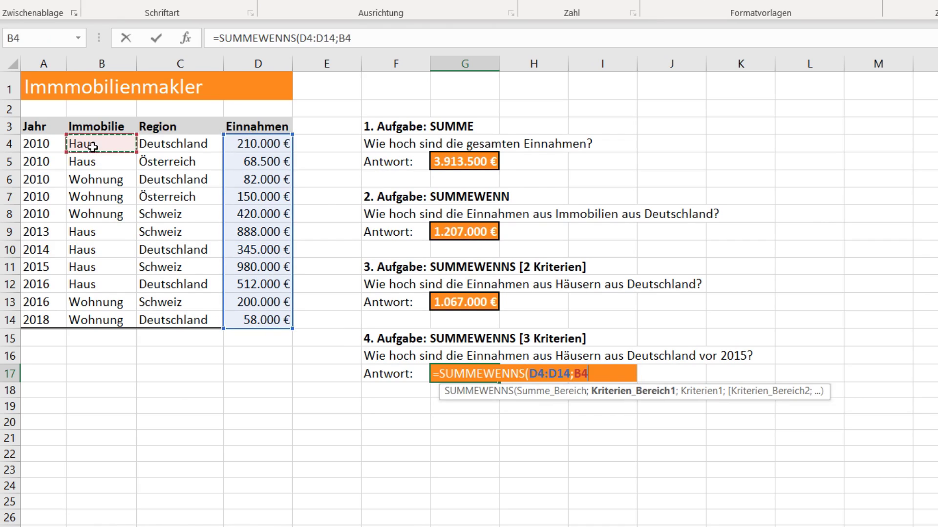
{"action": "left_click_drag", "start_coordinate": [106, 273], "coordinate": [107, 323]}
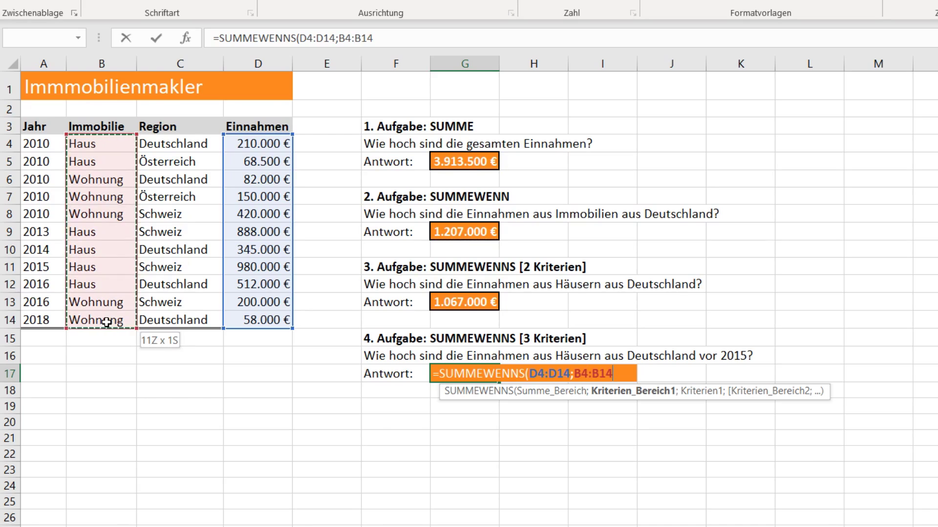
{"action": "type", "text": ";\"Haus"}
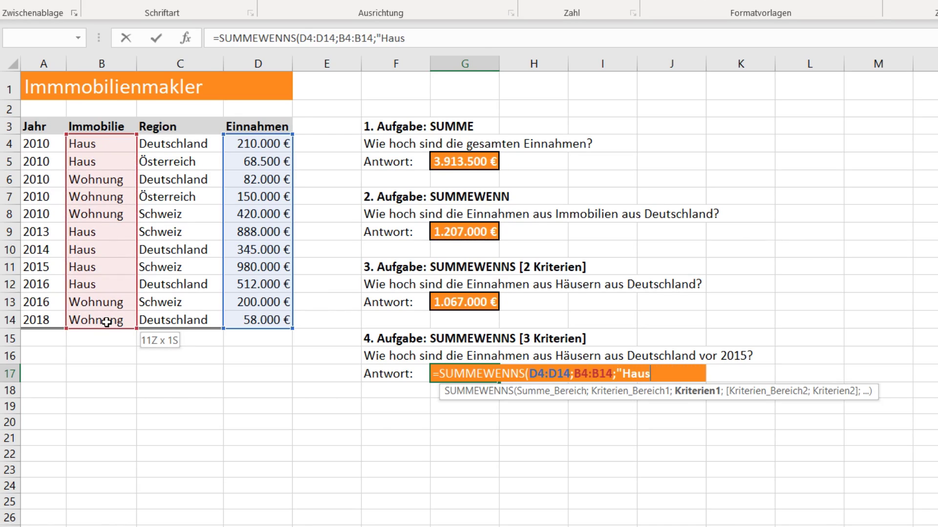
{"action": "type", "text": "\";"}
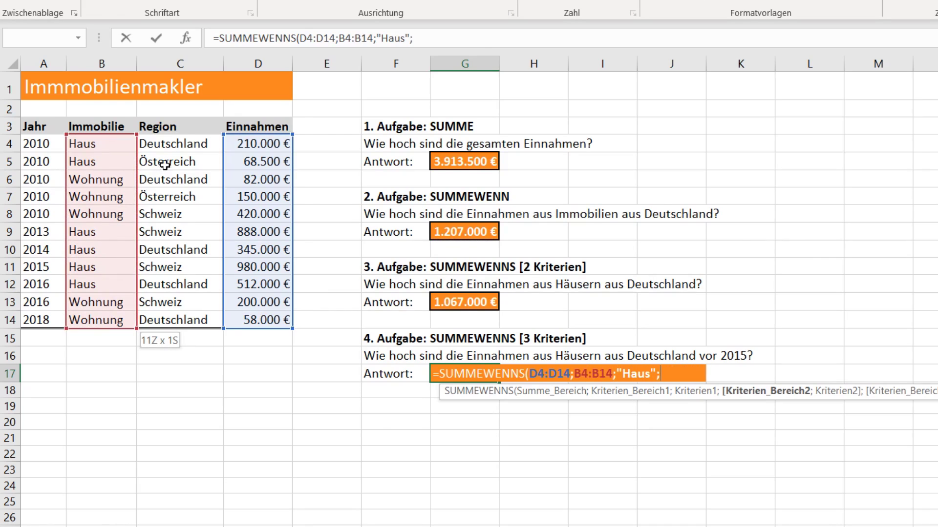
Step: Add criteria C4:C14 "Deutschland" and A4:A14 "<2015" and commit, returning 555.000 €
{"action": "left_click", "coordinate": [187, 149]}
{"action": "left_click_drag", "start_coordinate": [188, 149], "coordinate": [182, 323]}
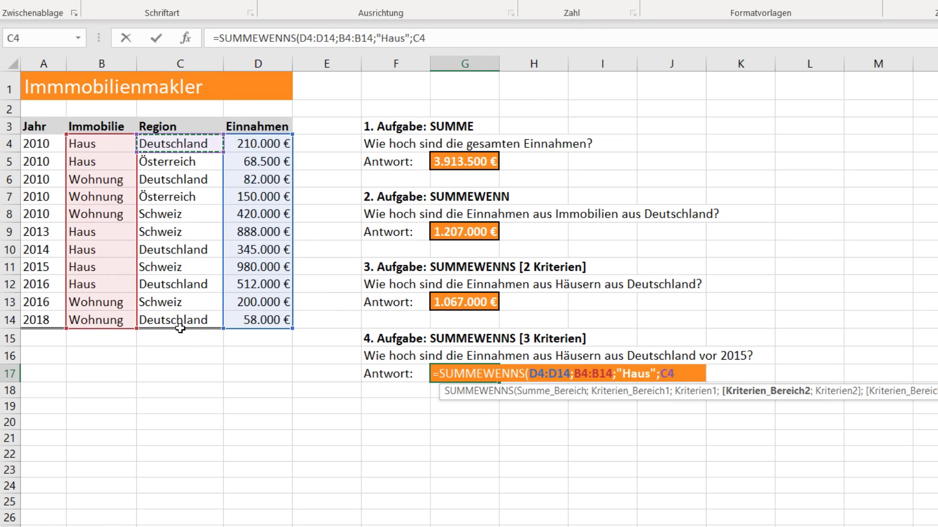
{"action": "type", "text": ":C14;"}
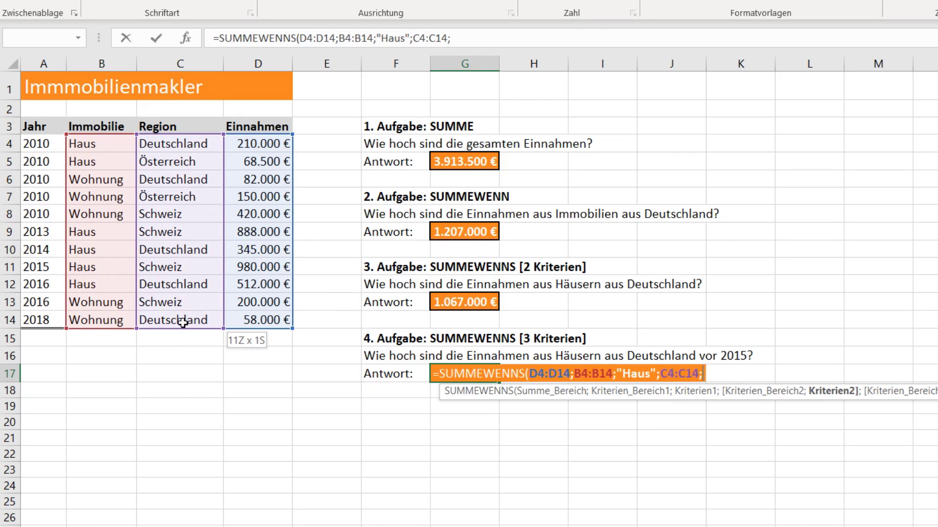
{"action": "type", "text": "\"Deutschland"}
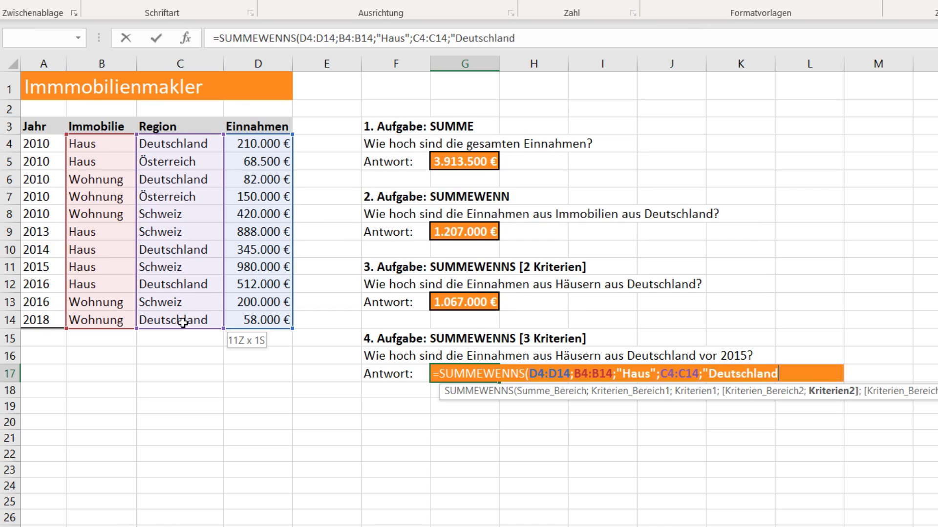
{"action": "type", "text": "\";"}
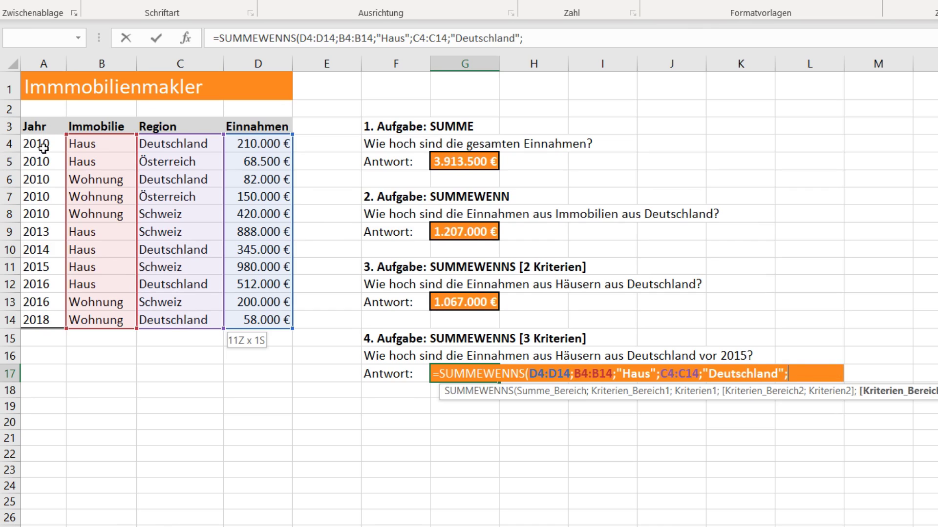
{"action": "left_click_drag", "start_coordinate": [45, 146], "coordinate": [50, 318]}
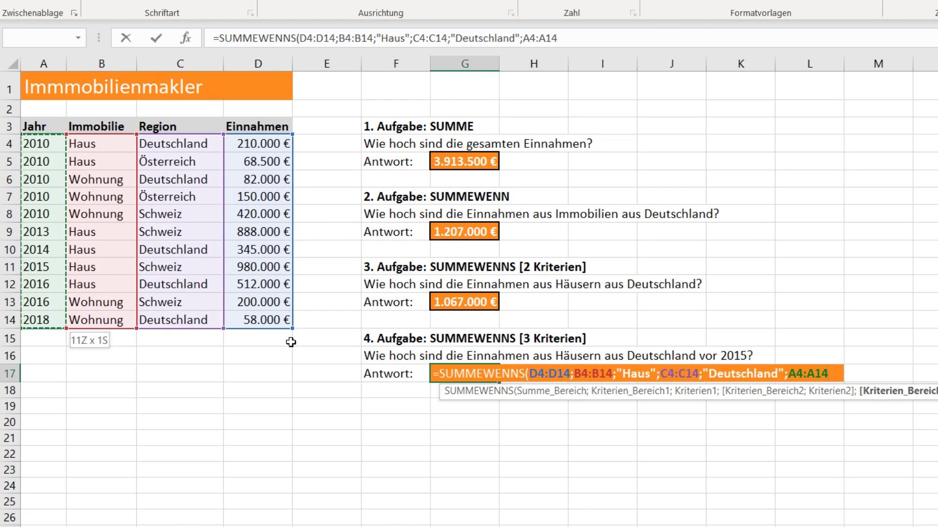
{"action": "type", "text": ";"}
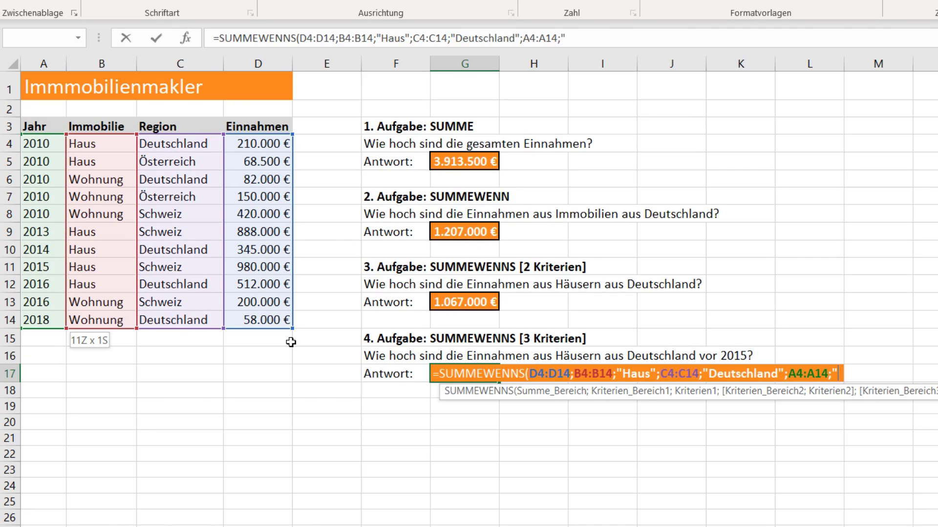
{"action": "type", "text": "<"}
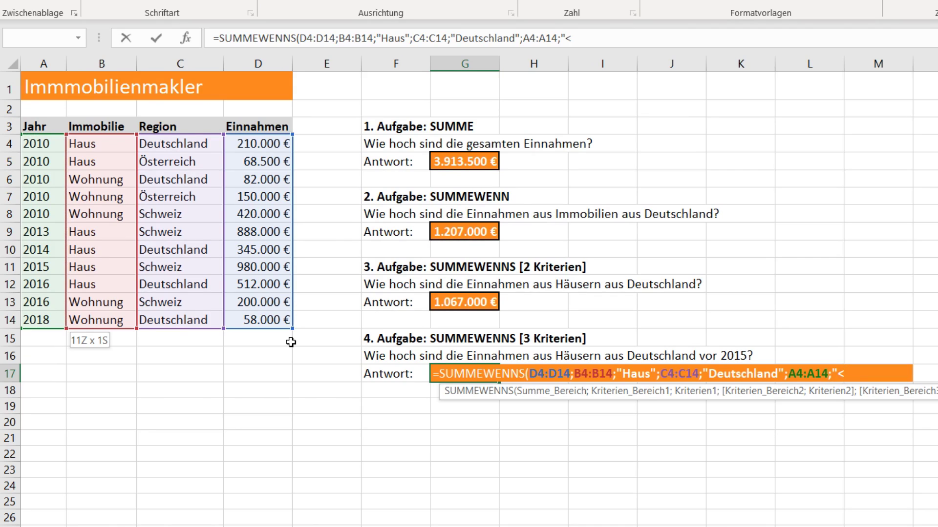
{"action": "type", "text": "2015"}
{"action": "type", "text": ")"}
{"action": "key", "text": "Return"}
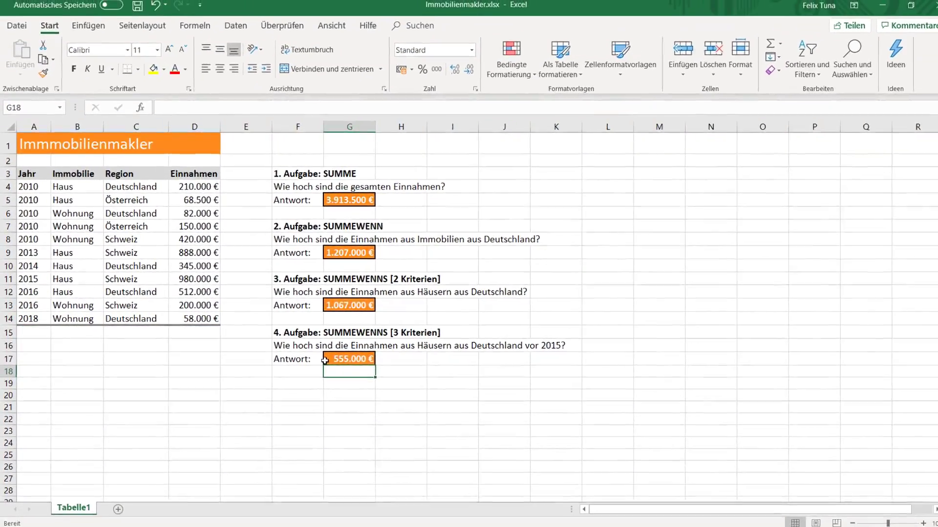
{"action": "left_click", "coordinate": [325, 360]}
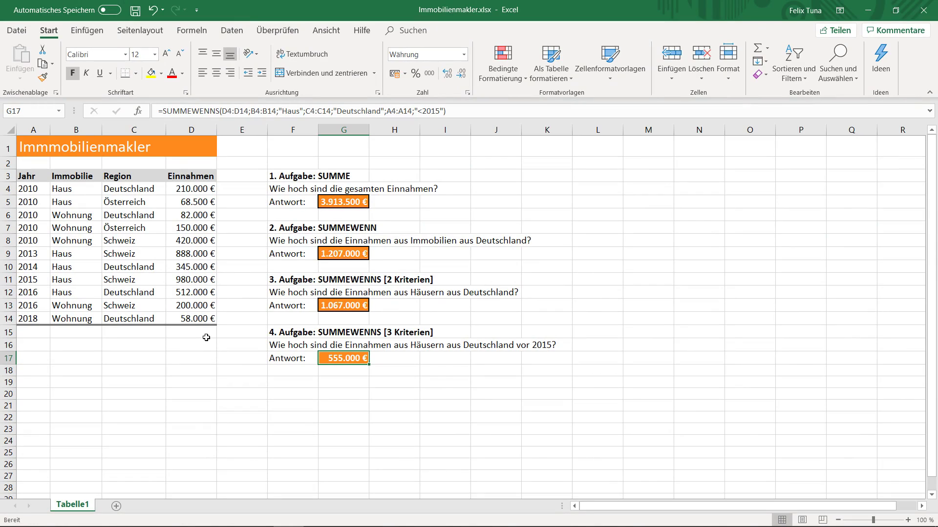
{"action": "left_click", "coordinate": [209, 294]}
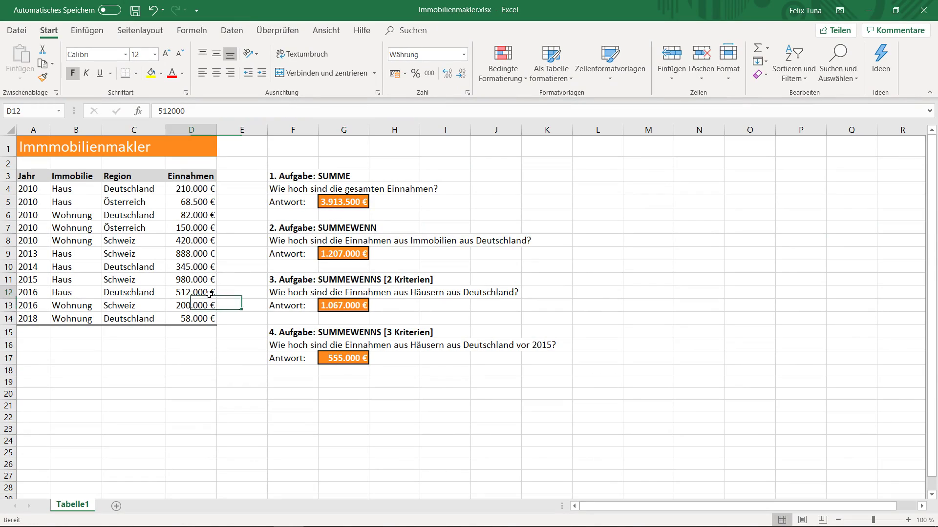
{"action": "left_click", "coordinate": [39, 292], "text": "shift"}
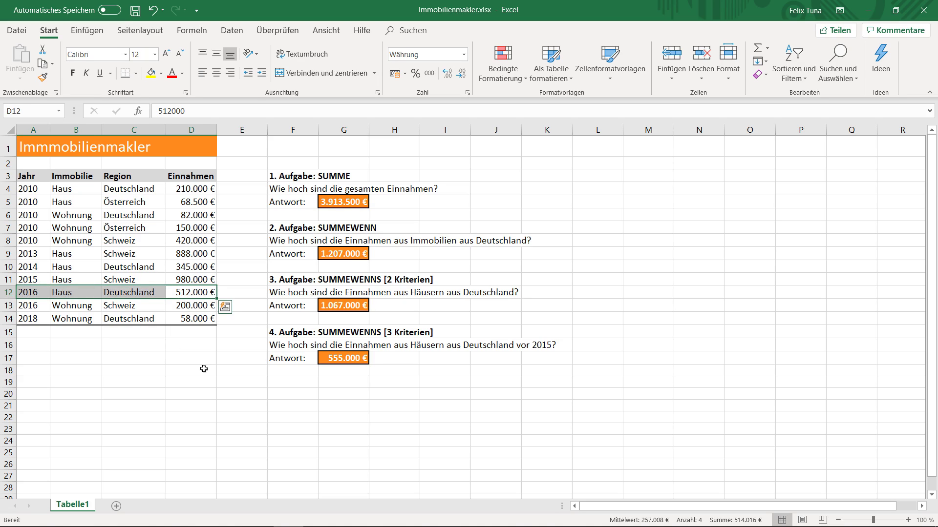
{"action": "left_click", "coordinate": [326, 357]}
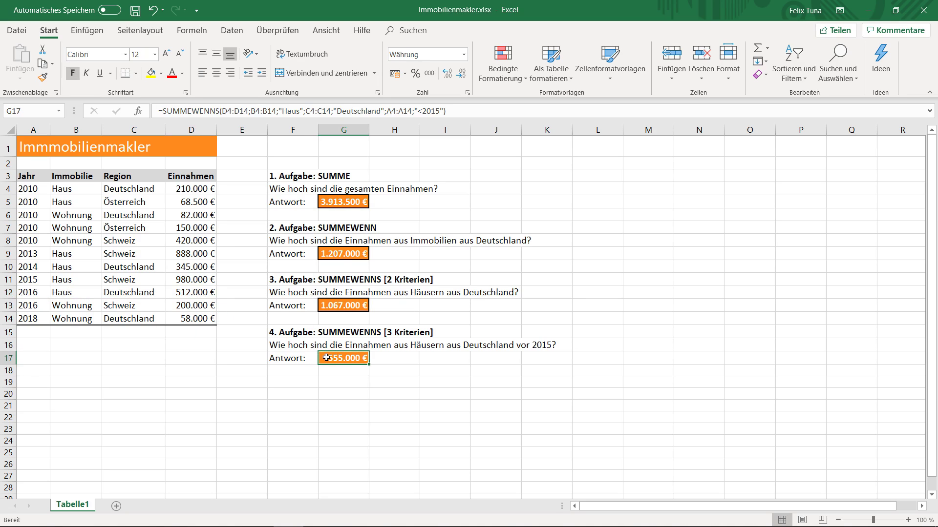
{"action": "left_click", "coordinate": [342, 201]}
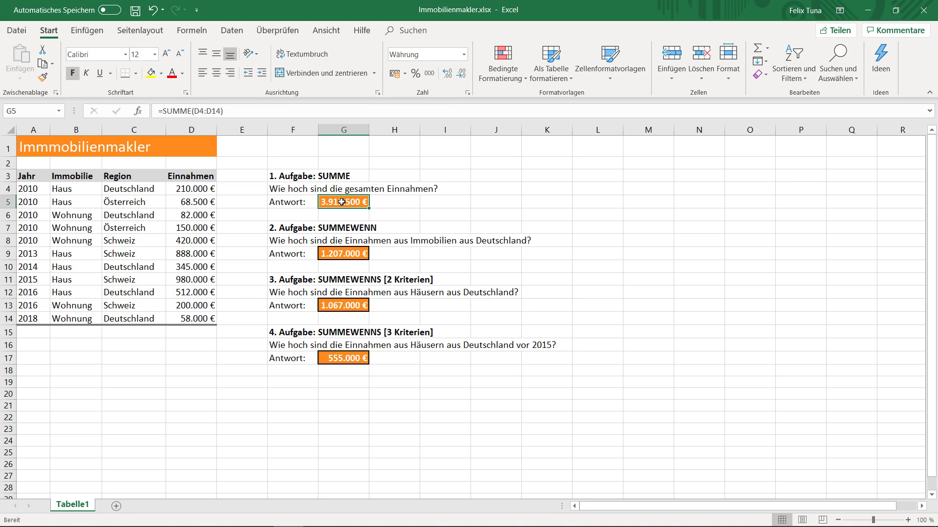
{"action": "left_click", "coordinate": [320, 258]}
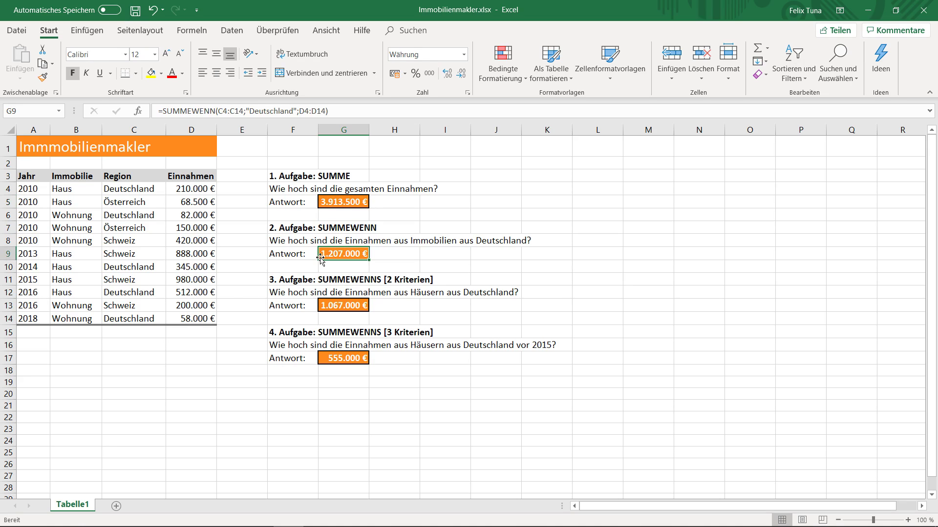
{"action": "left_click", "coordinate": [322, 308]}
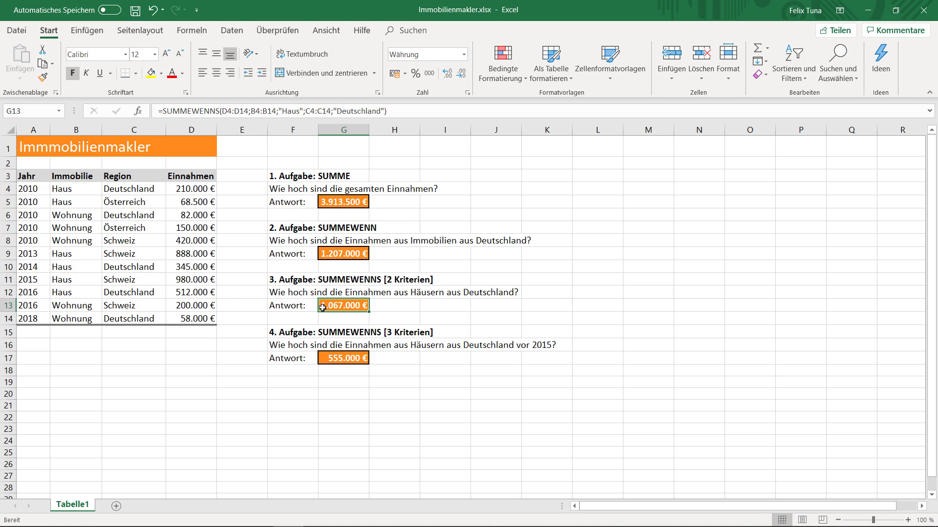
{"action": "left_click", "coordinate": [327, 362]}
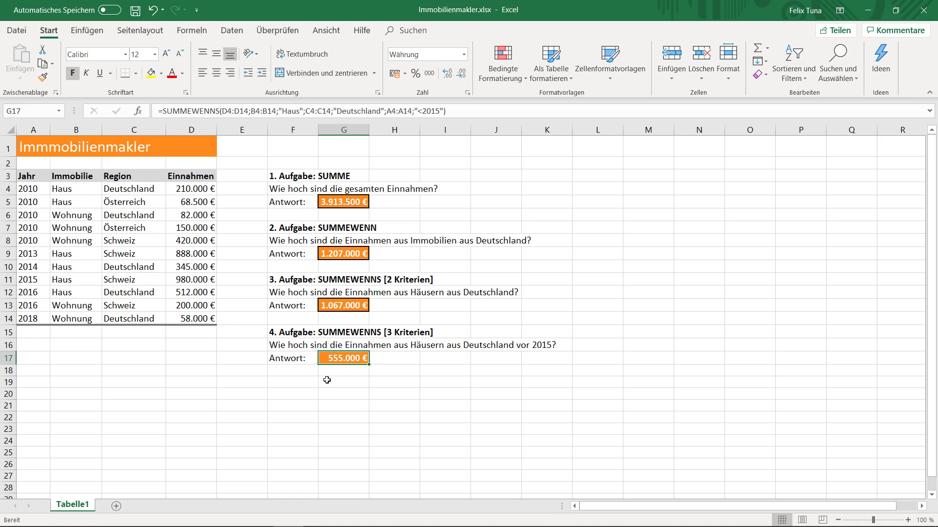